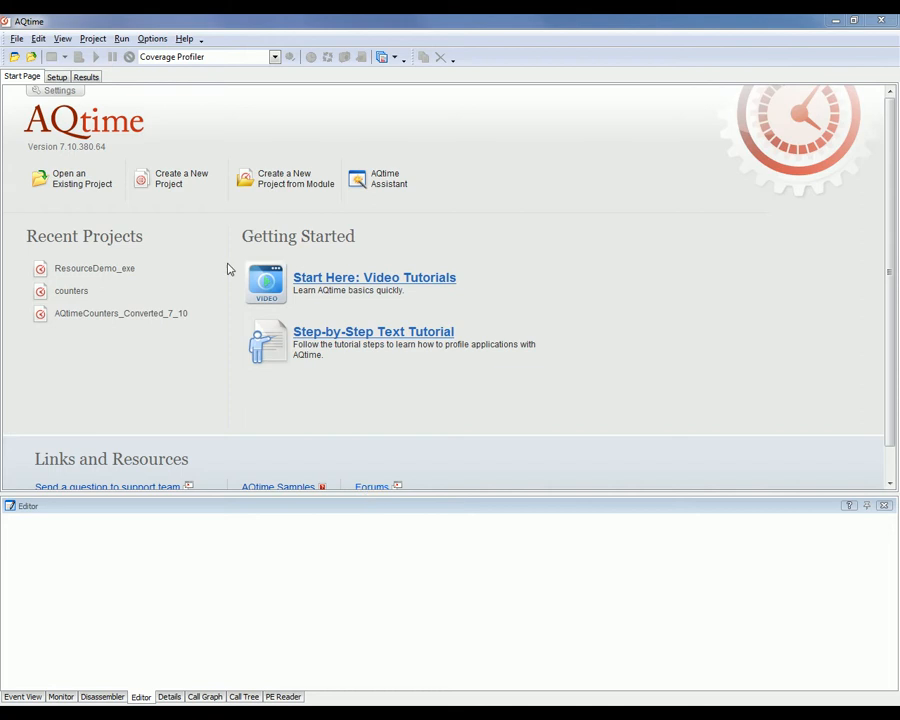
{"action": "left_click", "coordinate": [276, 57]}
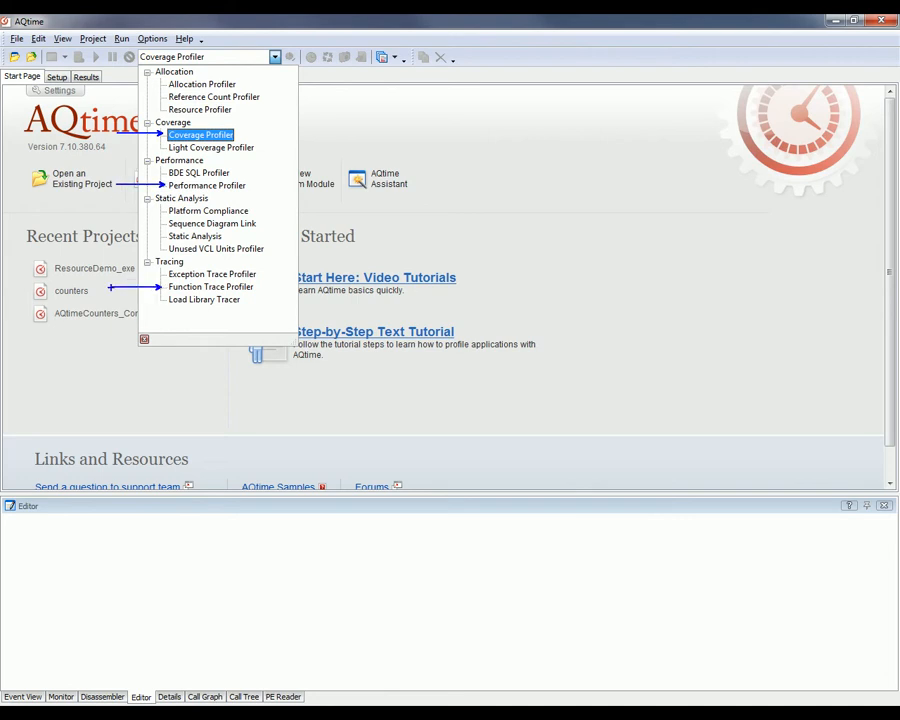
{"action": "left_click", "coordinate": [279, 57]}
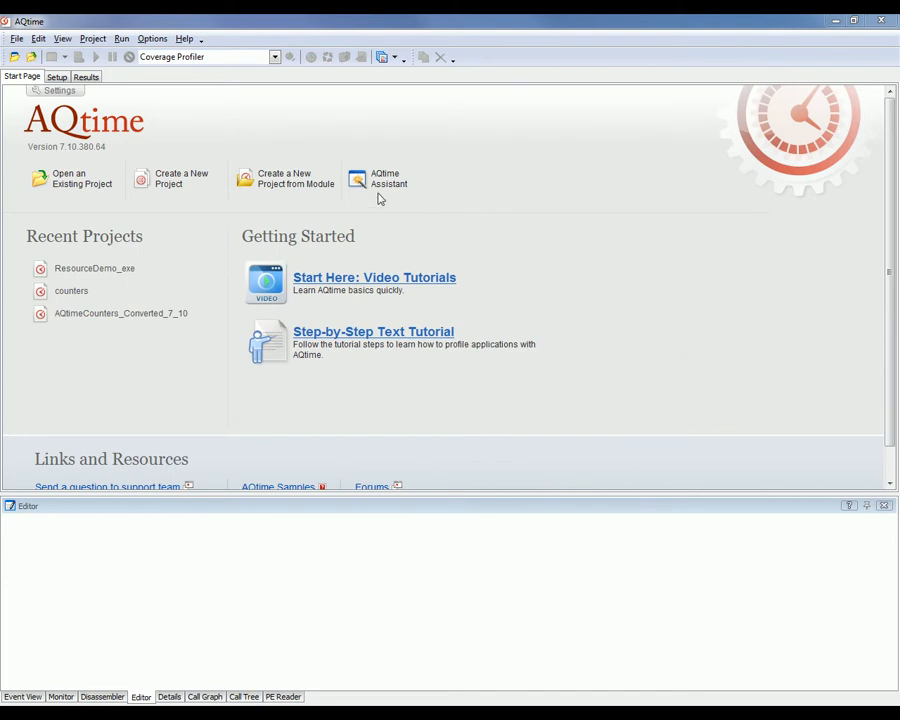
- Create a new project from the Orders.exe module and choose the Performance Profiler for it
{"action": "left_click", "coordinate": [300, 193]}
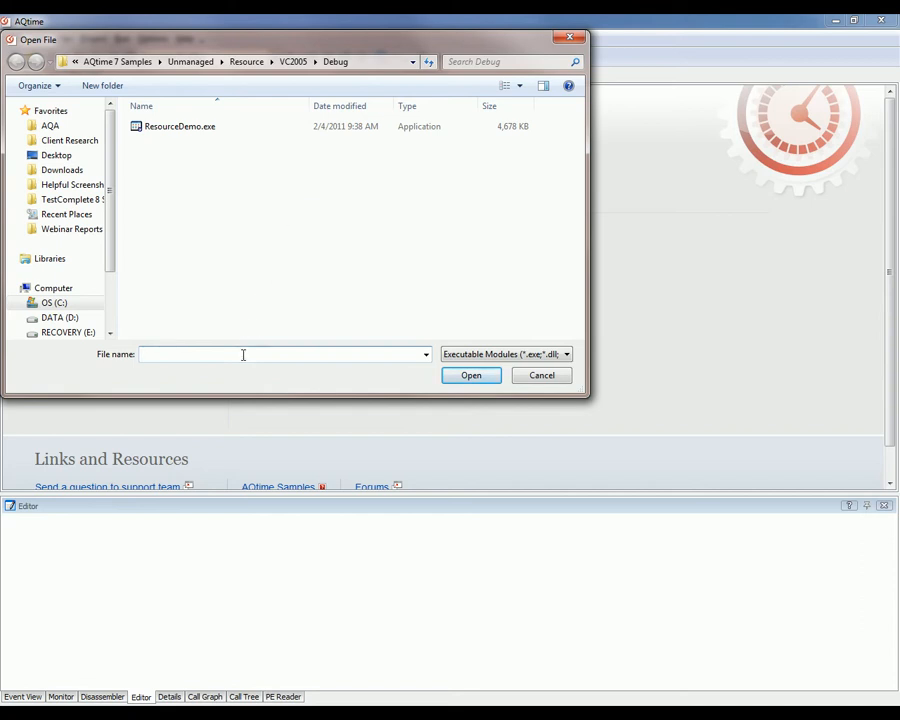
{"action": "type", "text": "C:\\AQA\\AQtime7Screencasts\\Scripts\\Using Actions\\Using Actions"}
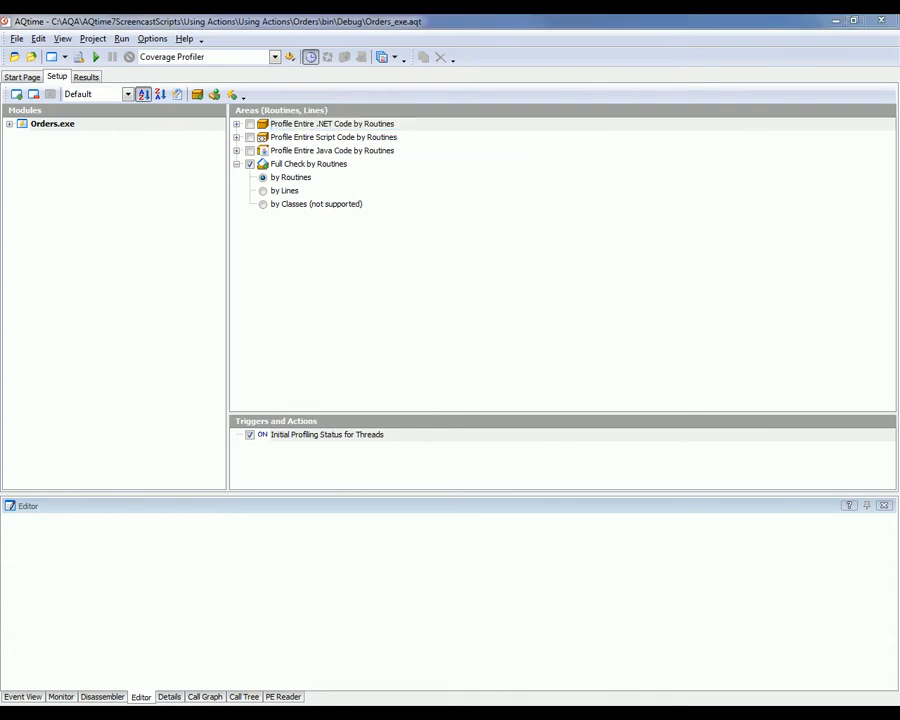
{"action": "left_click", "coordinate": [275, 57]}
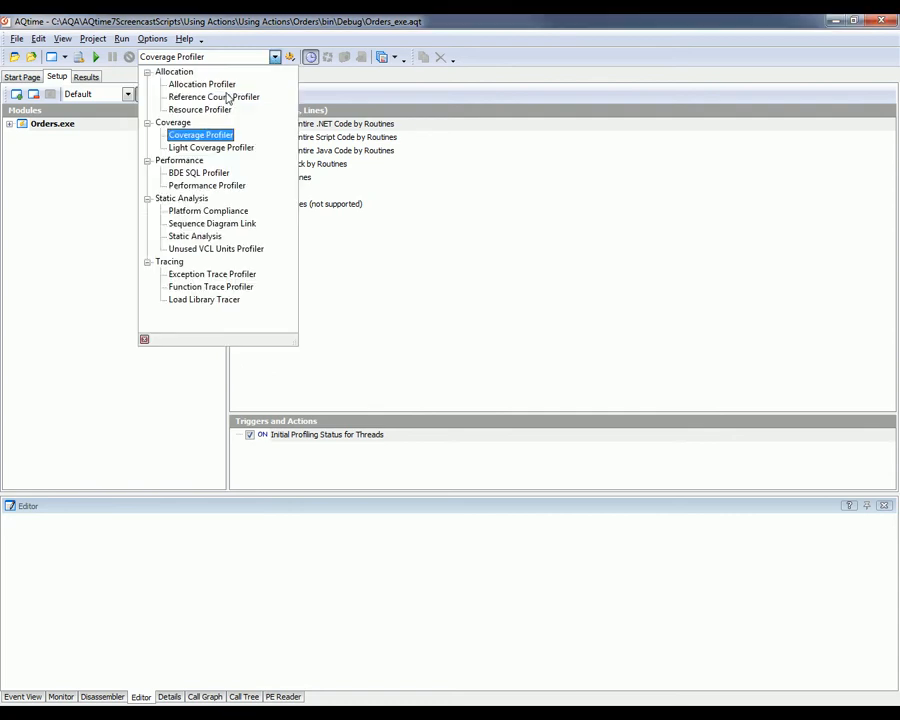
{"action": "left_click", "coordinate": [207, 186]}
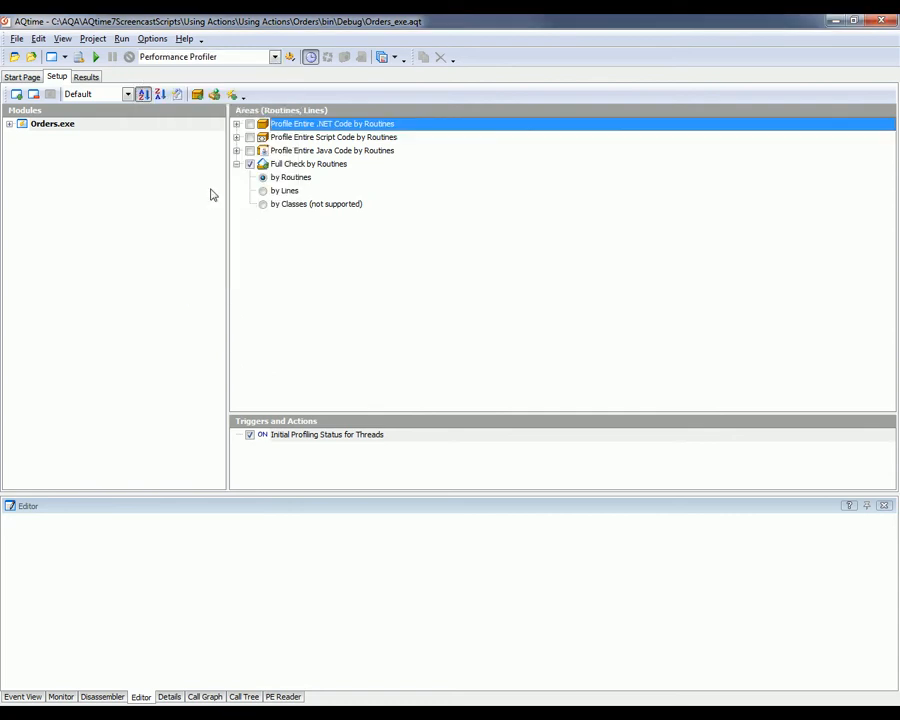
- Start the profiling run with Win32 Threads and the Elapsed Time counter, and load MyTable.tbl in the Orders application
{"action": "left_click", "coordinate": [95, 57]}
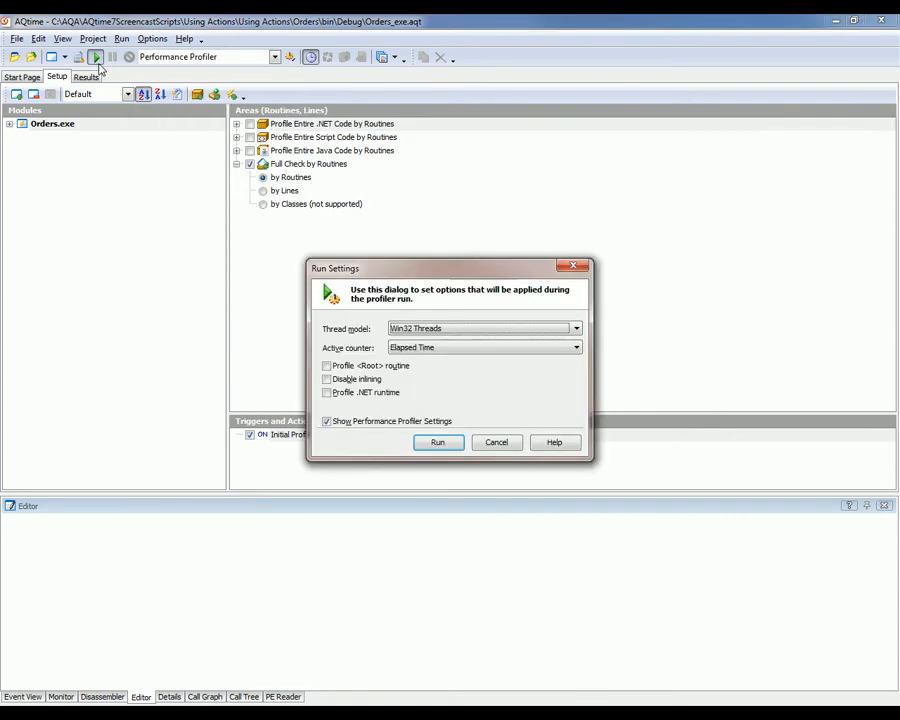
{"action": "left_click", "coordinate": [438, 442]}
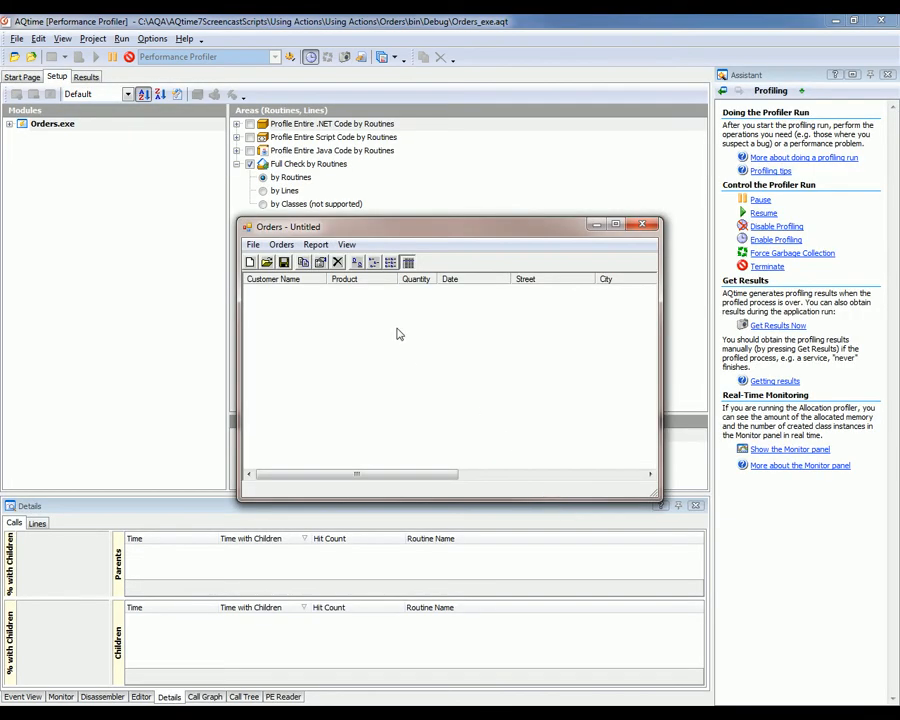
{"action": "left_click", "coordinate": [253, 244]}
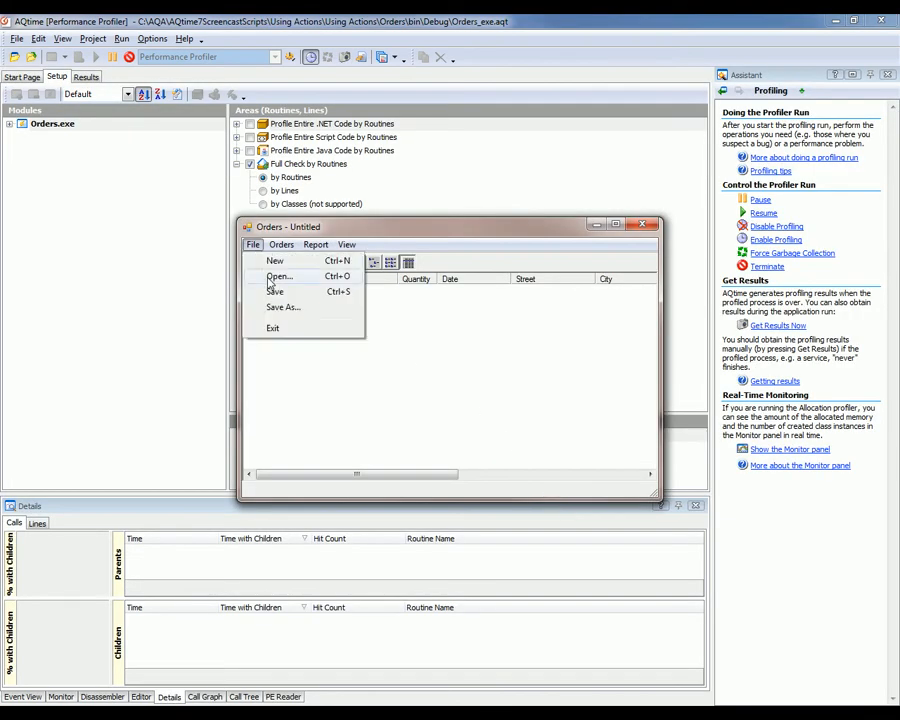
{"action": "left_click", "coordinate": [268, 279]}
{"action": "left_click", "coordinate": [427, 378]}
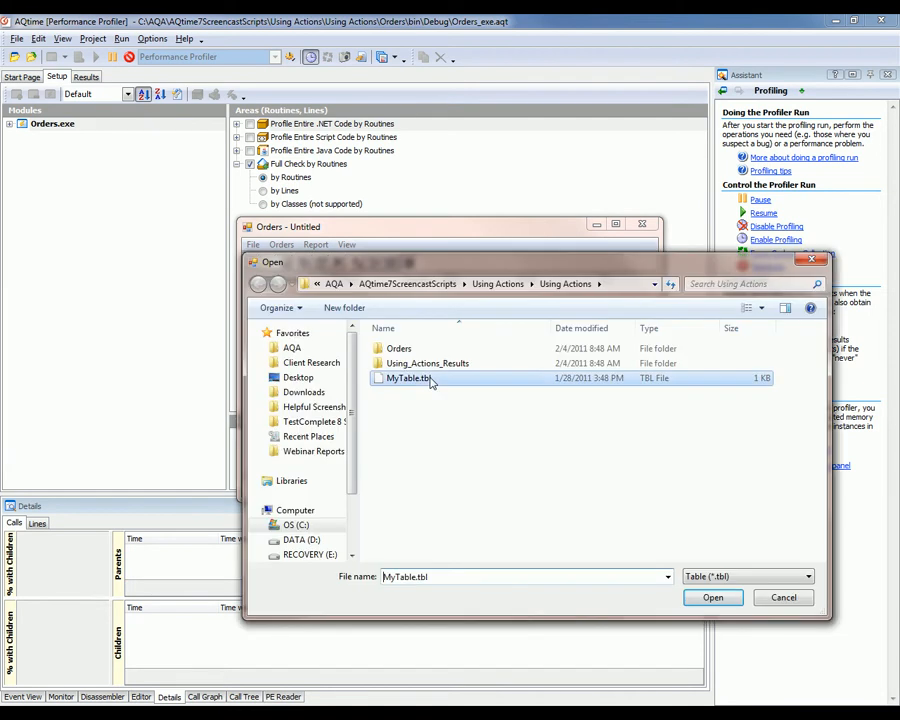
{"action": "left_click", "coordinate": [706, 595]}
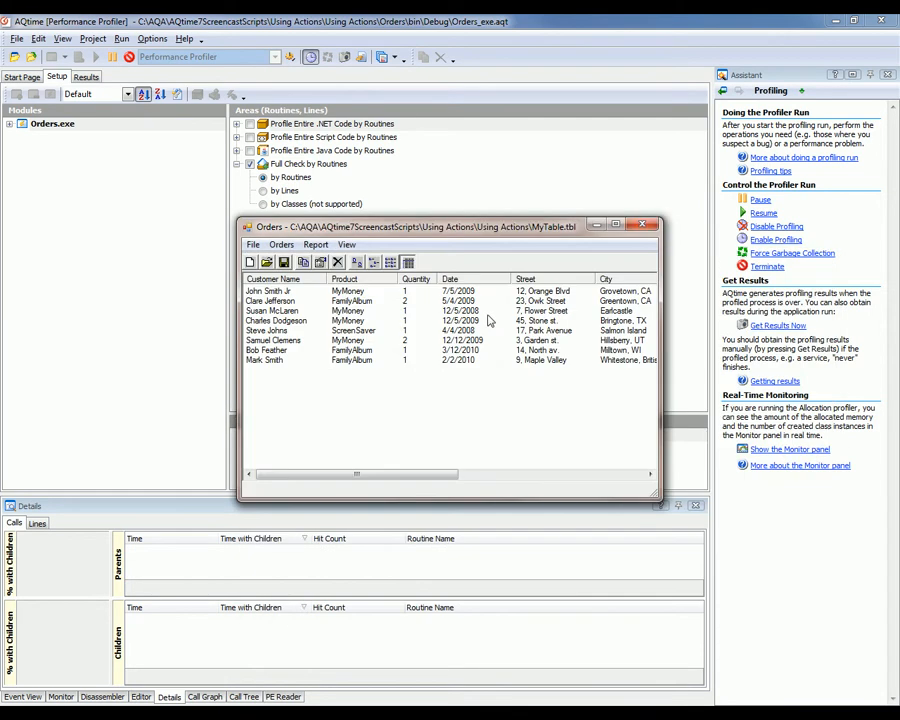
- Edit the fourth order in the table, setting its product to ScreenSaver and its quantity to 50
{"action": "left_click", "coordinate": [311, 322]}
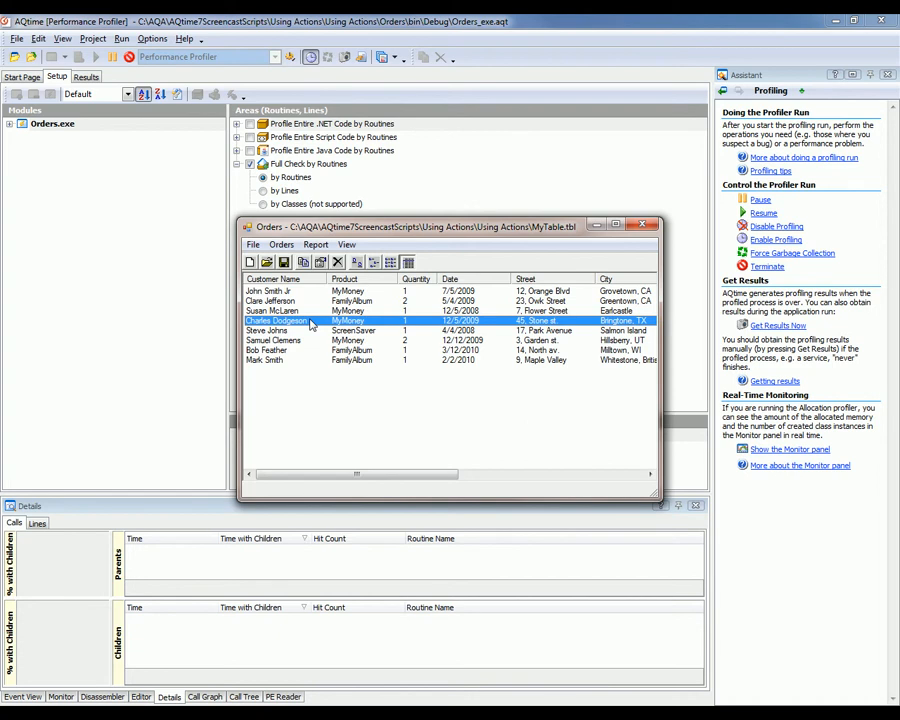
{"action": "left_click", "coordinate": [281, 244]}
{"action": "left_click", "coordinate": [305, 279]}
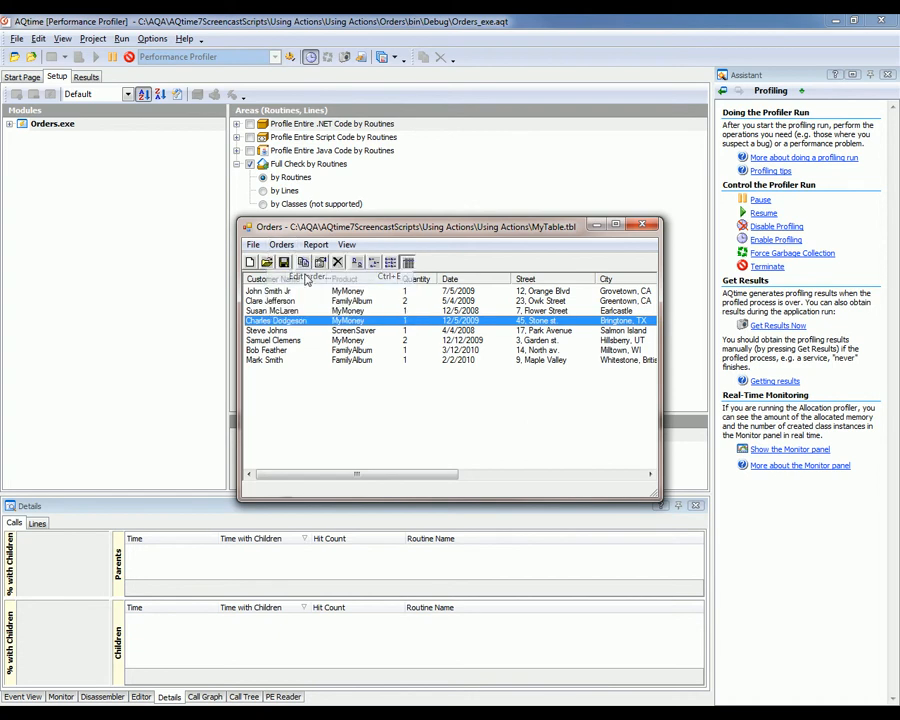
{"action": "left_click", "coordinate": [488, 237]}
{"action": "left_click", "coordinate": [455, 264]}
{"action": "key", "text": "Tab"}
{"action": "type", "text": "50"}
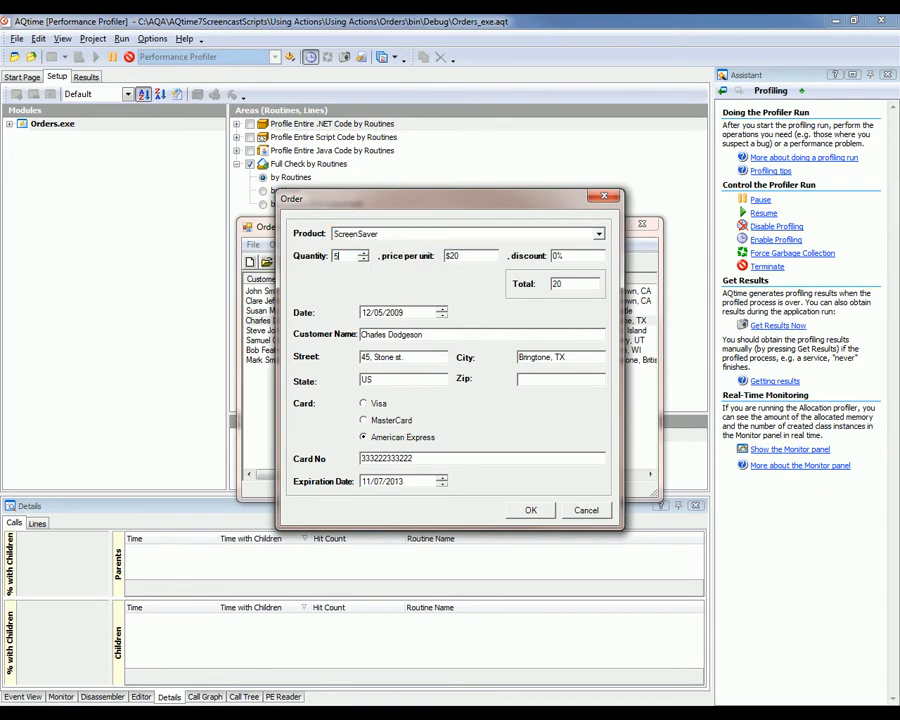
{"action": "key", "text": "Tab"}
{"action": "left_click", "coordinate": [530, 510]}
- Save the orders table and close the Orders application to end the profiling run
{"action": "left_click", "coordinate": [253, 244]}
{"action": "left_click", "coordinate": [270, 291]}
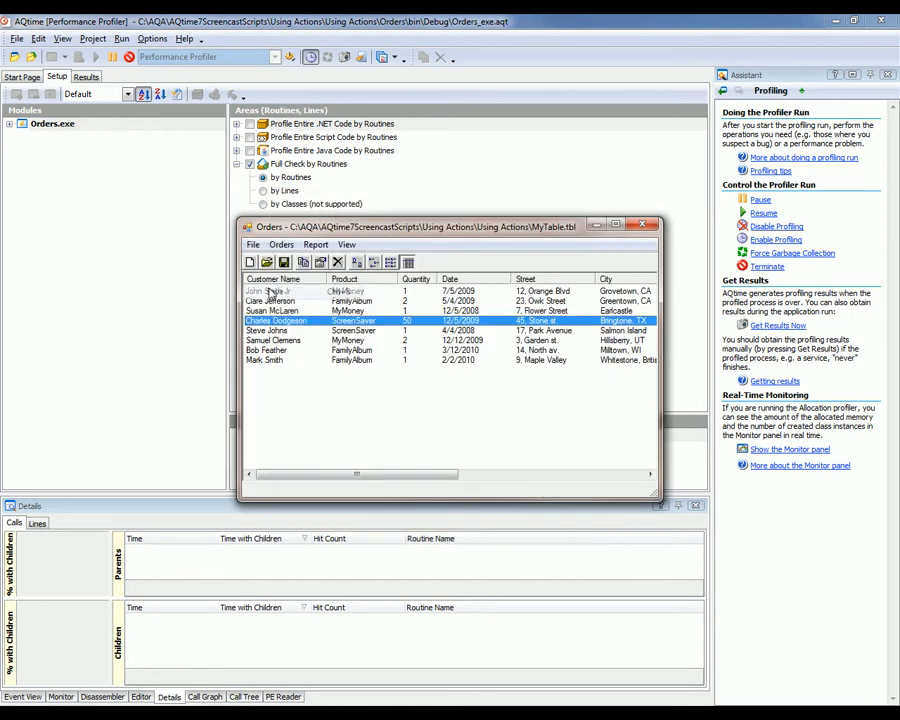
{"action": "left_click", "coordinate": [639, 227]}
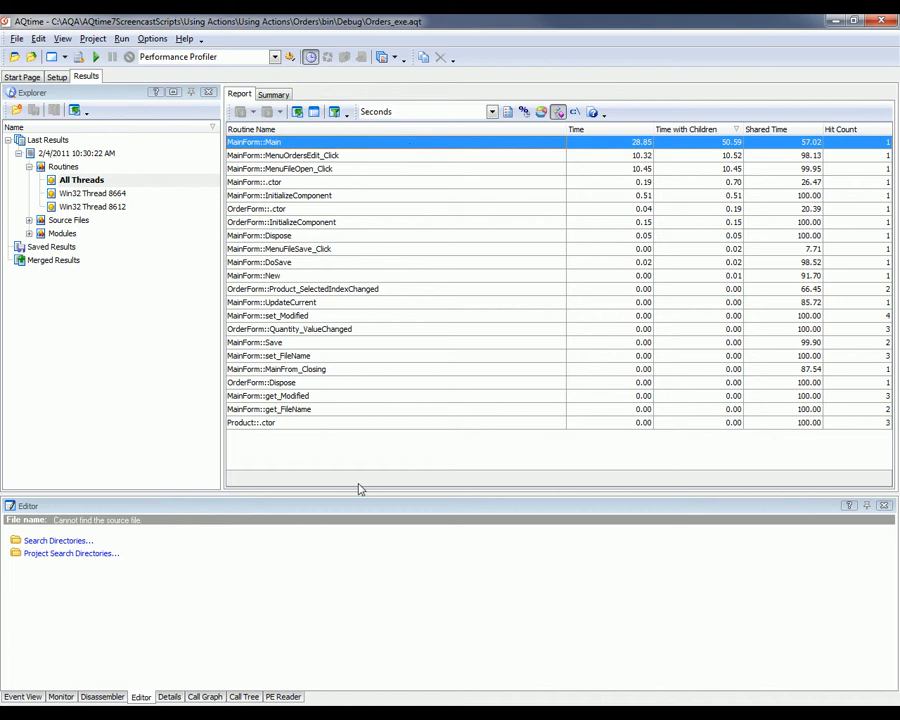
- Examine the call graph of MainForm::Main and its child routines, then that of MainForm::MenuOrdersEdit_Click
{"action": "left_click", "coordinate": [203, 697]}
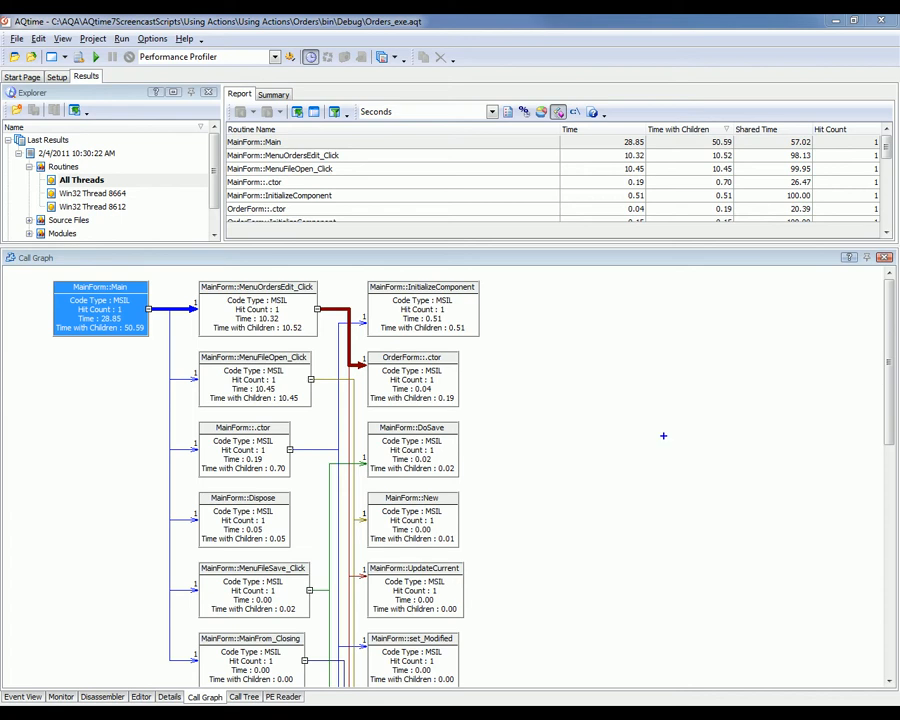
{"action": "left_click_drag", "start_coordinate": [358, 272], "coordinate": [498, 341]}
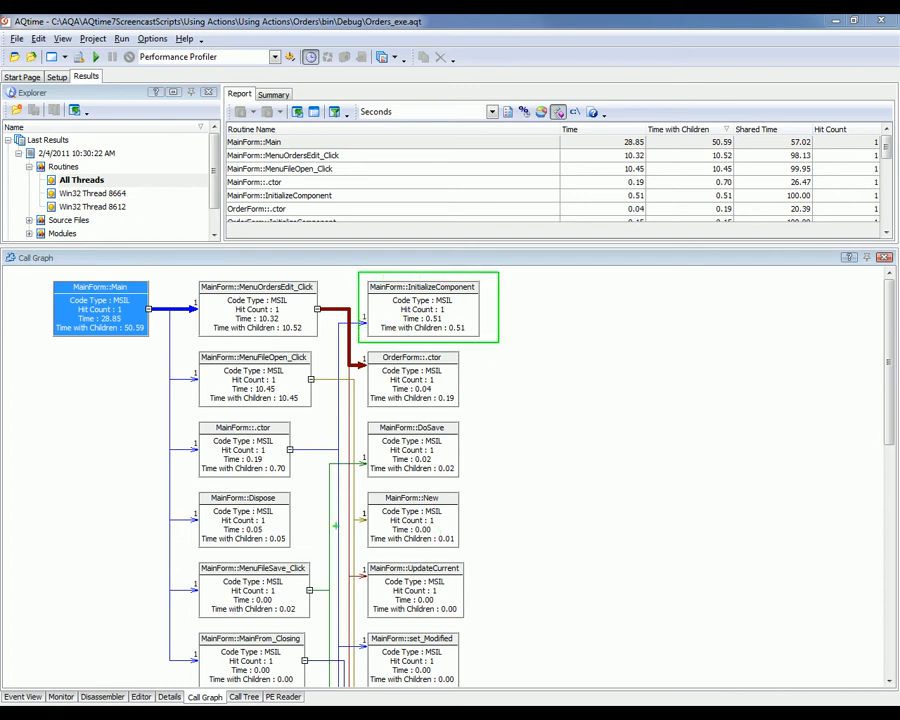
{"action": "left_click_drag", "start_coordinate": [303, 553], "coordinate": [152, 477]}
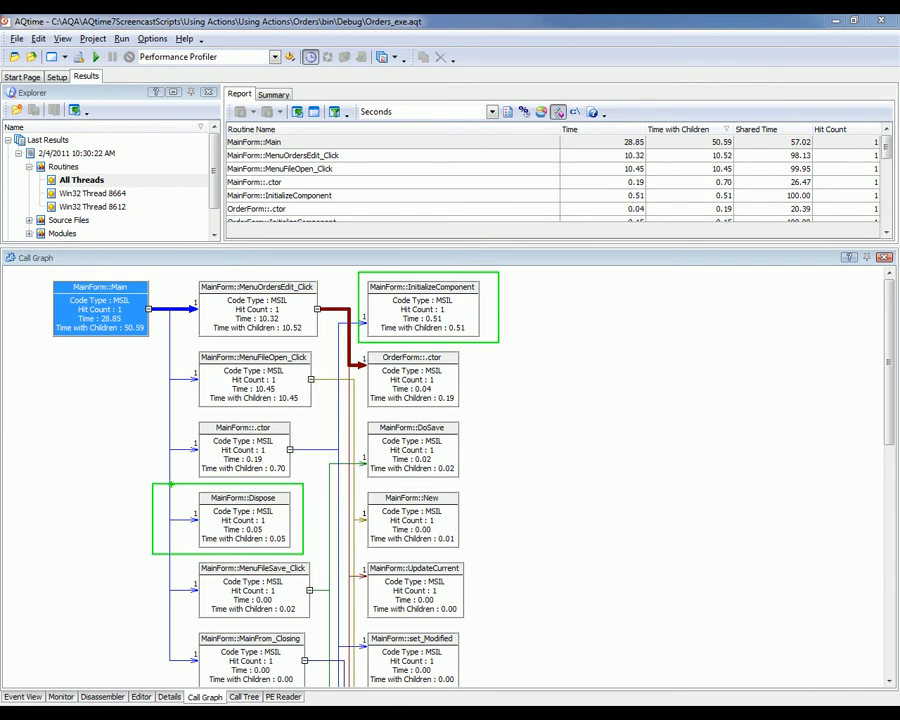
{"action": "left_click_drag", "start_coordinate": [189, 344], "coordinate": [322, 413]}
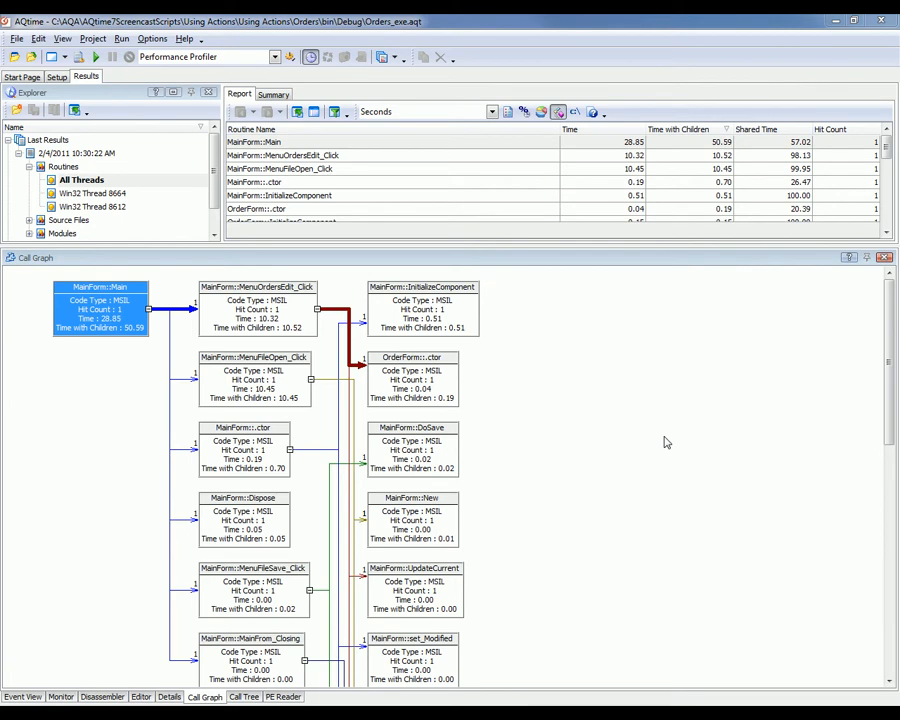
{"action": "left_click", "coordinate": [380, 157]}
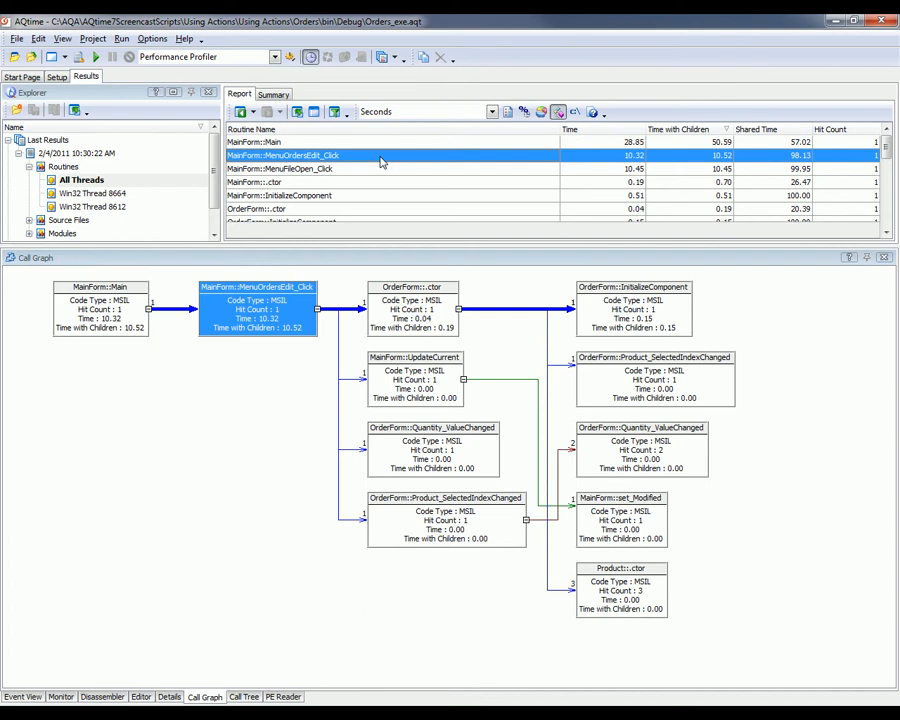
- Review the source code of MenuOrdersEdit_Click, from the OrderForm creation through the field assignments to the UpdateCurrent(oDlg) call
{"action": "left_click", "coordinate": [141, 696]}
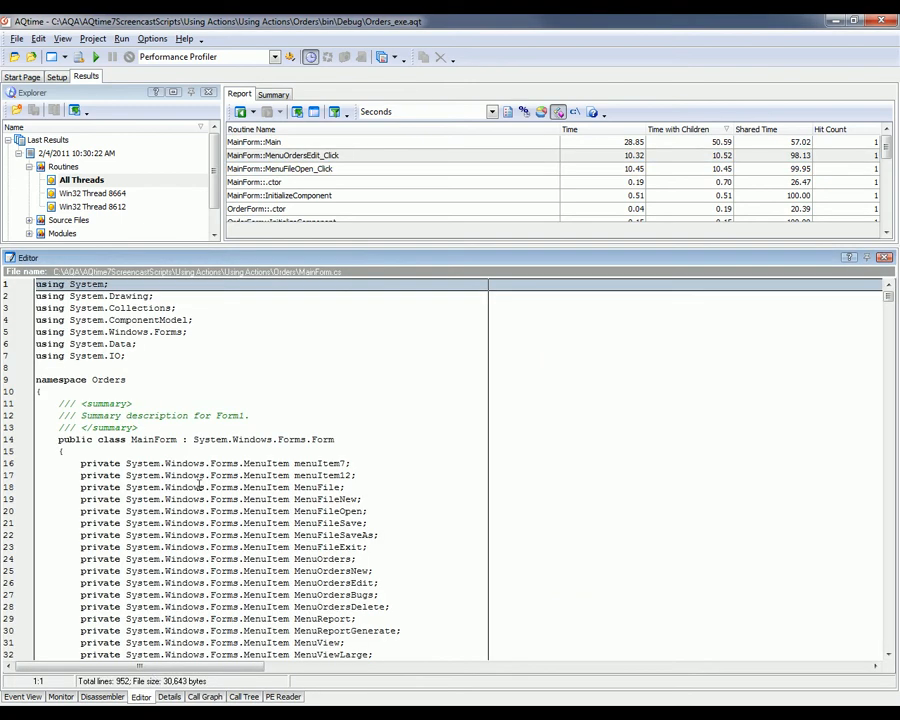
{"action": "left_click", "coordinate": [355, 157]}
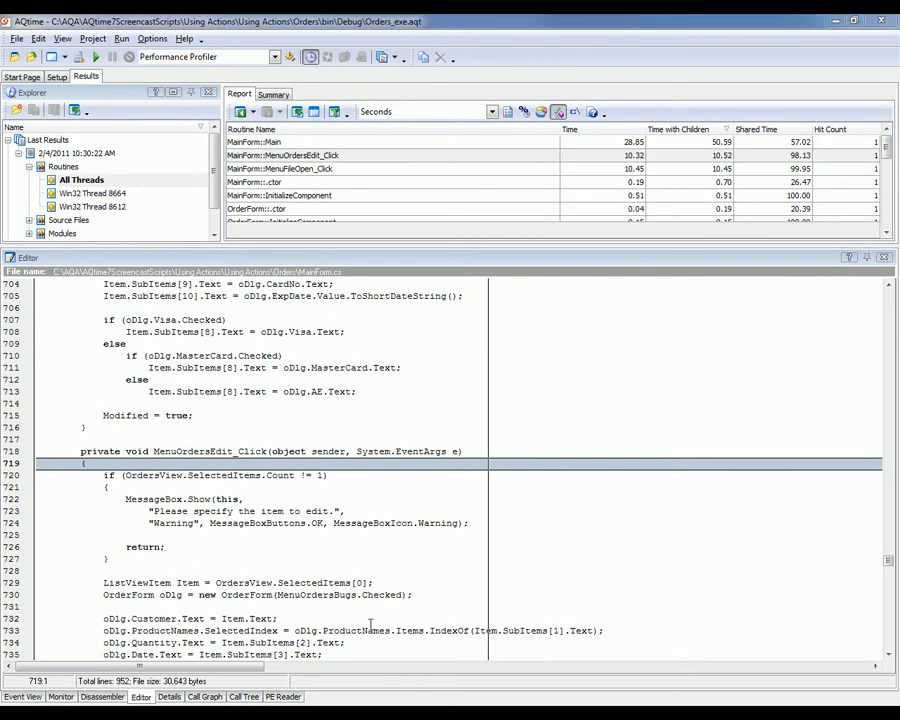
{"action": "left_click_drag", "start_coordinate": [104, 595], "coordinate": [441, 595]}
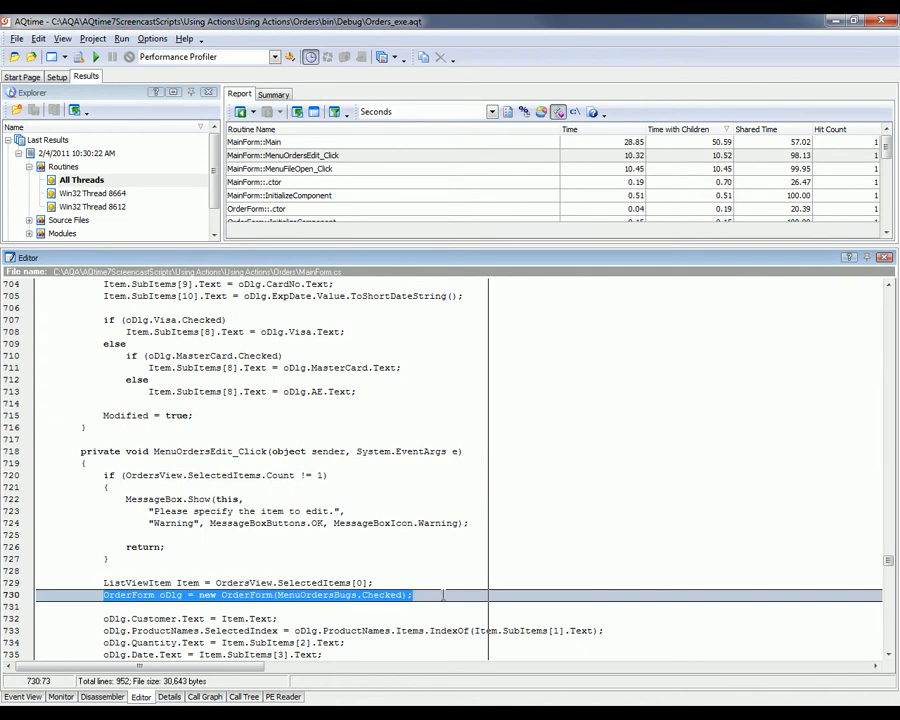
{"action": "scroll", "coordinate": [424, 587], "scroll_direction": "down", "scroll_amount": 2}
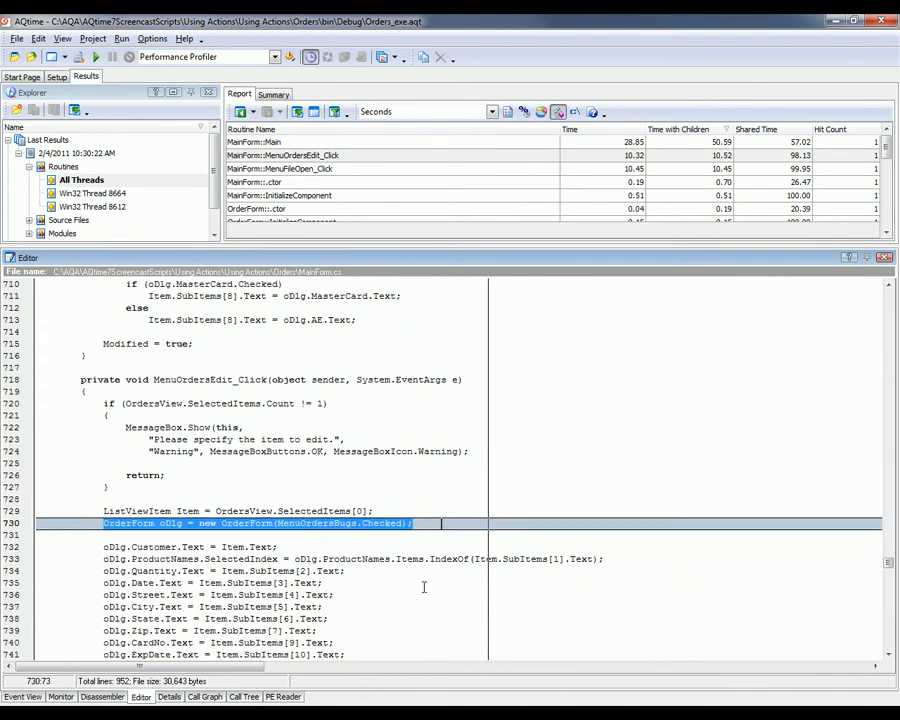
{"action": "left_click", "coordinate": [102, 548]}
{"action": "left_click_drag", "start_coordinate": [100, 551], "coordinate": [180, 512]}
{"action": "scroll", "coordinate": [185, 405], "scroll_direction": "up", "scroll_amount": 7}
{"action": "left_click", "coordinate": [185, 405]}
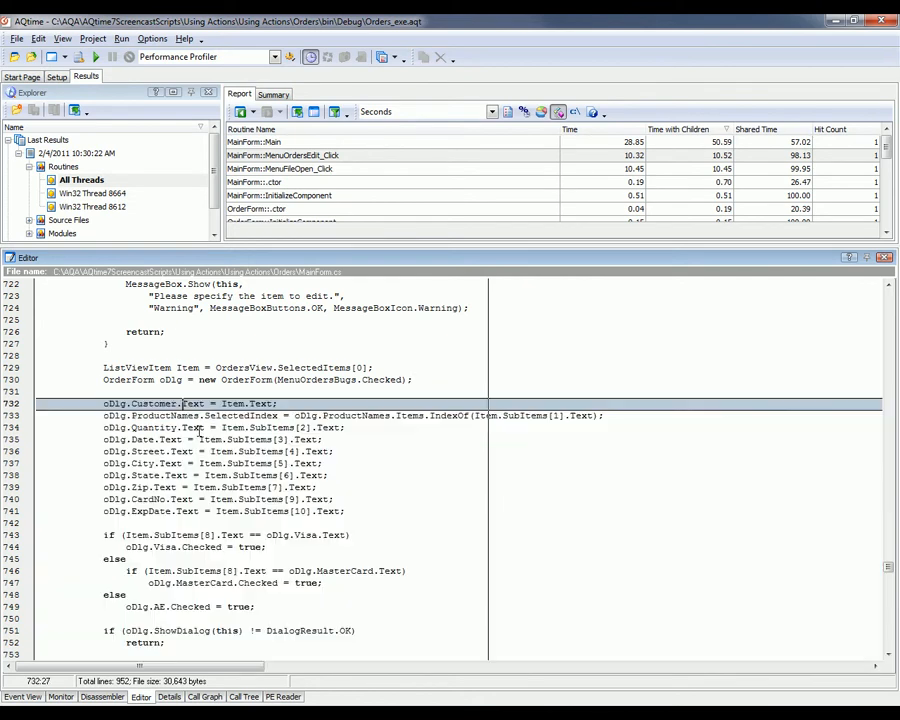
{"action": "scroll", "coordinate": [140, 305], "scroll_direction": "down", "scroll_amount": 3}
{"action": "scroll", "coordinate": [160, 550], "scroll_direction": "down", "scroll_amount": 3}
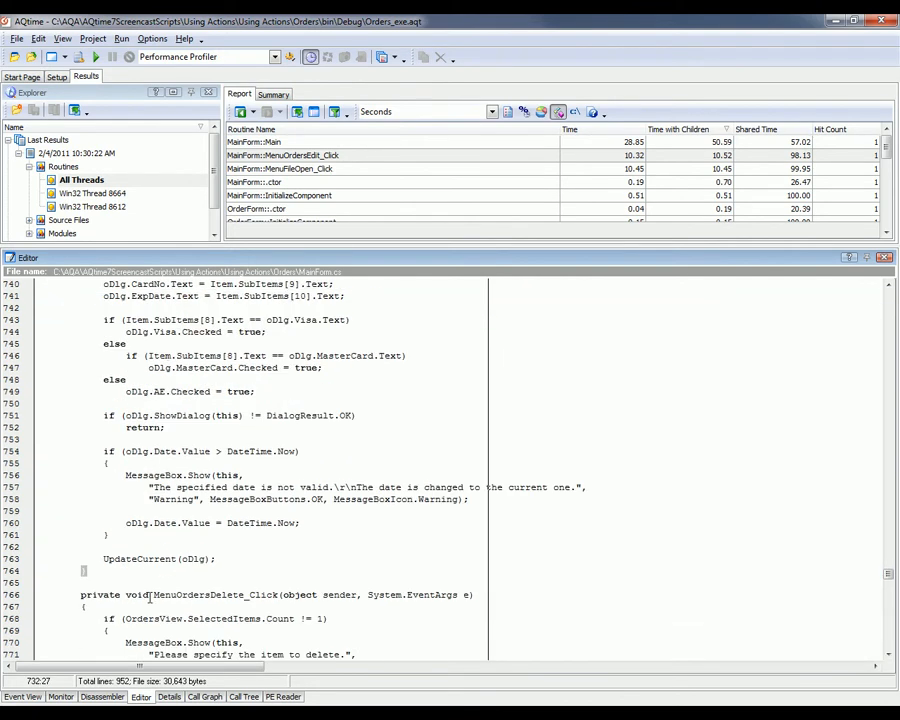
{"action": "left_click_drag", "start_coordinate": [102, 558], "coordinate": [210, 558]}
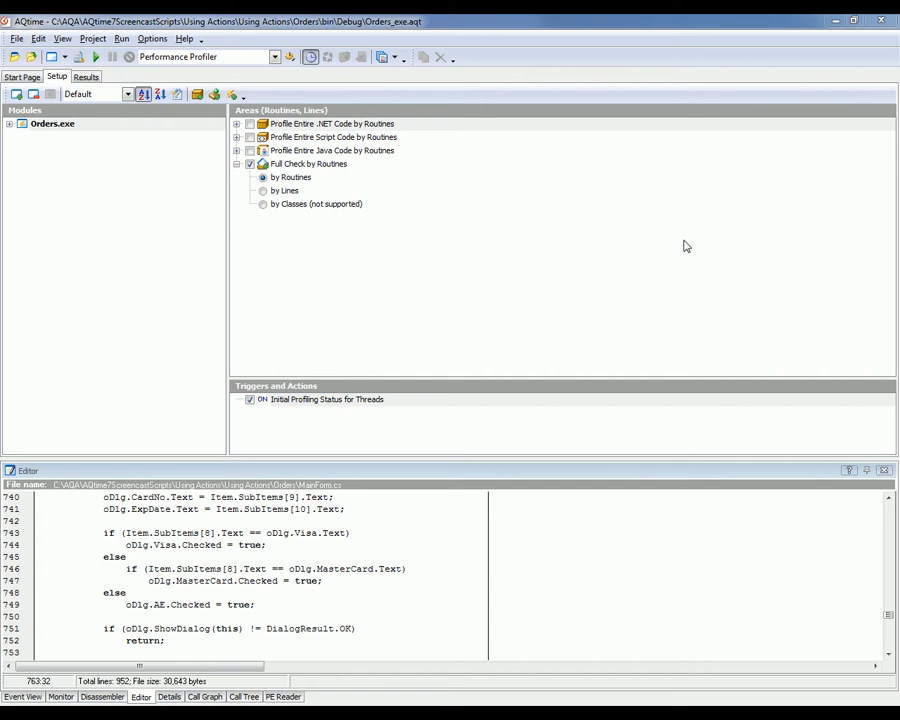
- Switch off Initial Profiling Status for Threads in the project's triggers and actions
{"action": "key", "text": "ctrl+2"}
{"action": "mouse_move", "coordinate": [206, 366]}
{"action": "left_mouse_down"}
{"action": "mouse_move", "coordinate": [484, 469]}
{"action": "mouse_move", "coordinate": [562, 480]}
{"action": "left_mouse_up"}
{"action": "key", "text": "Escape"}
{"action": "left_click", "coordinate": [251, 400]}
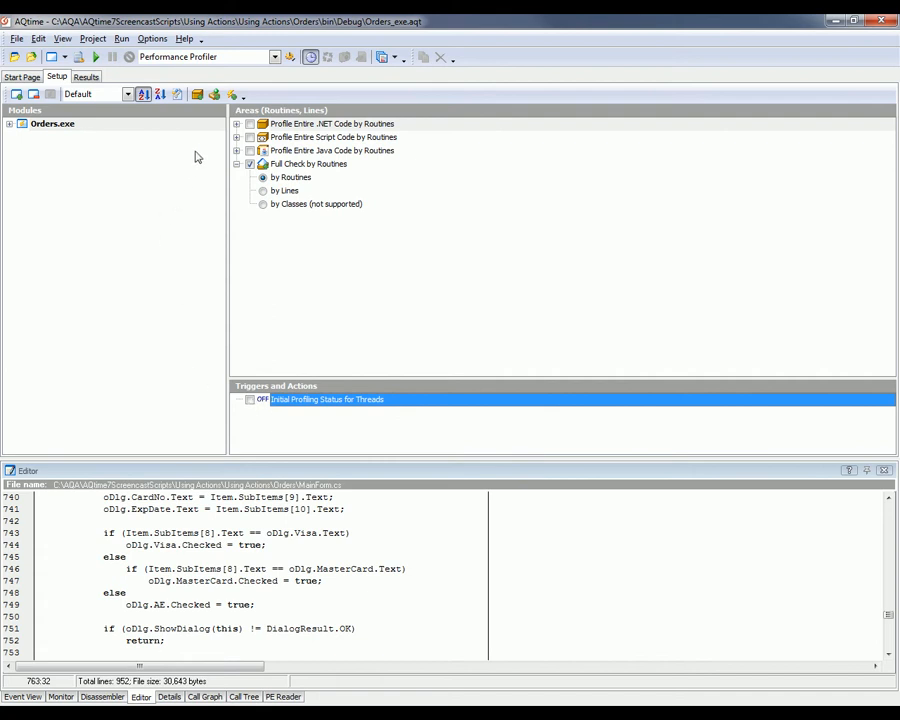
- Add an action named EnableProfiling with the Enable Profiling type, executed On Enter, and select it among the project's actions
{"action": "left_click", "coordinate": [233, 94]}
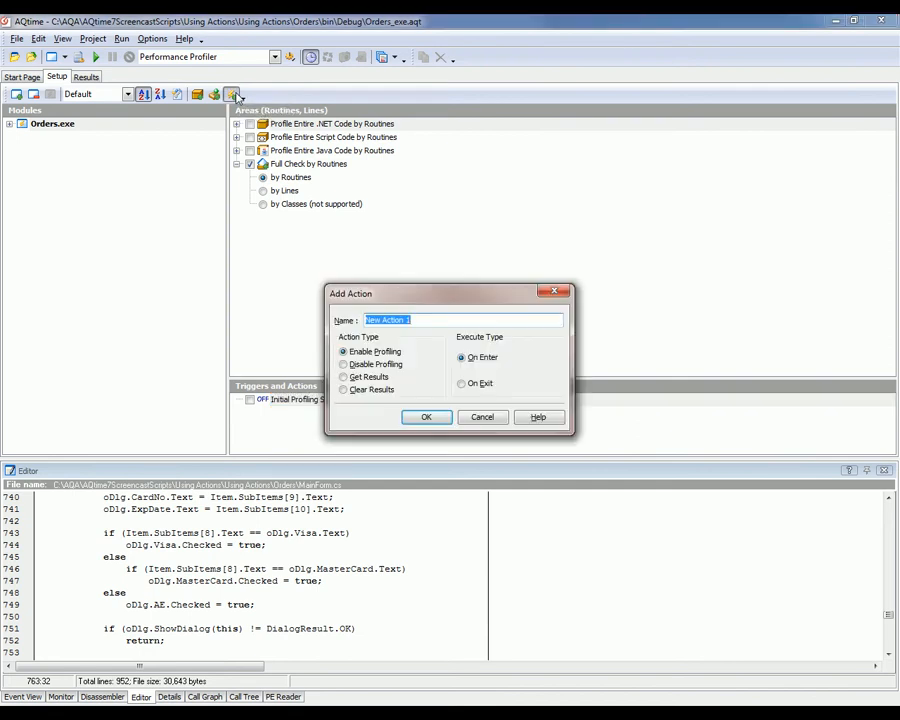
{"action": "type", "text": "EnableProfiling"}
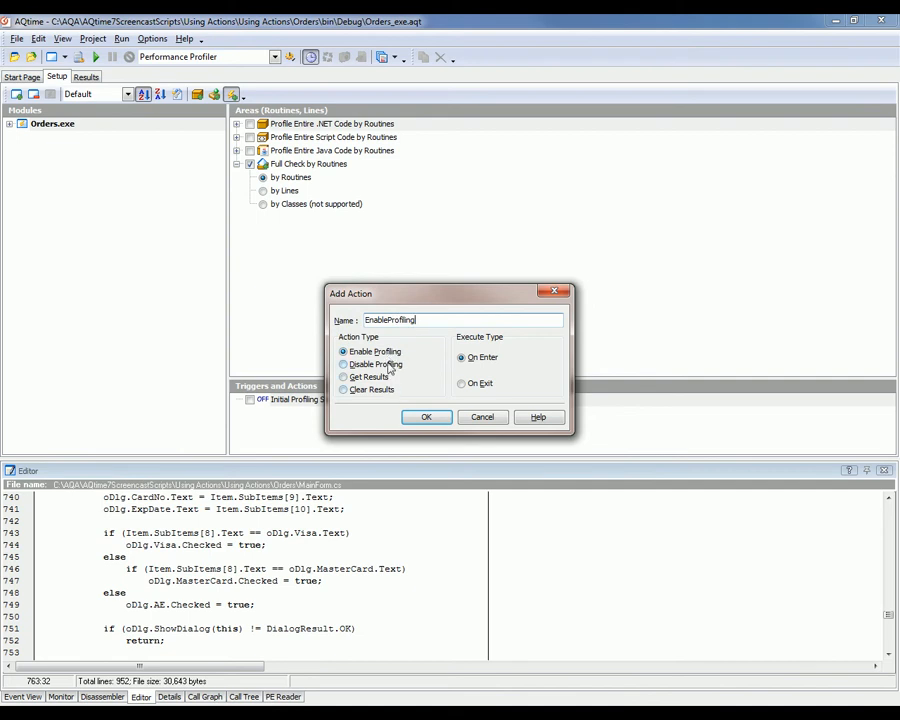
{"action": "left_click", "coordinate": [391, 357]}
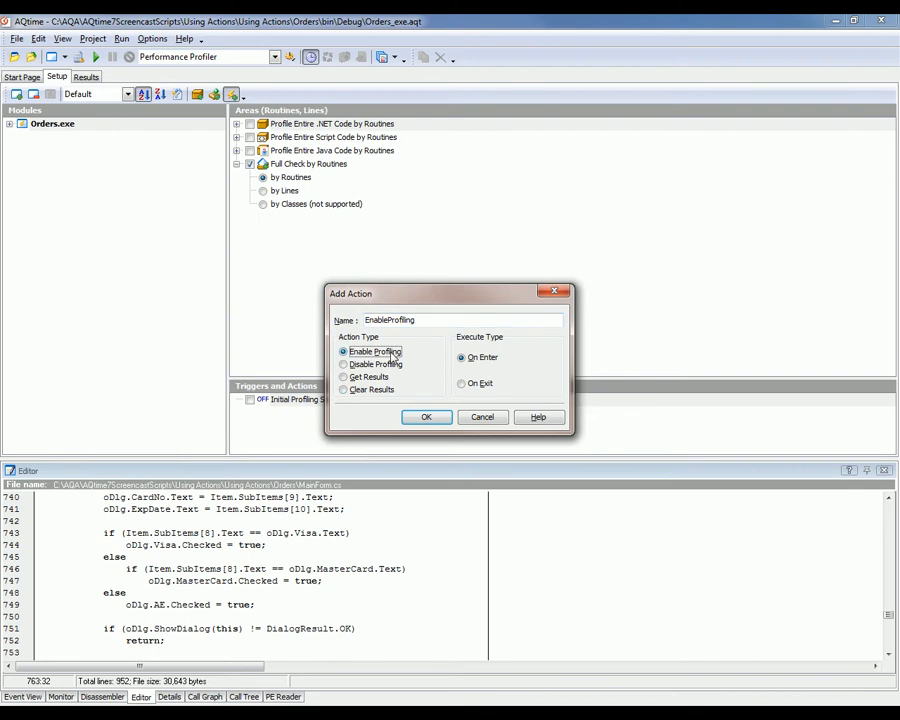
{"action": "left_click", "coordinate": [494, 360]}
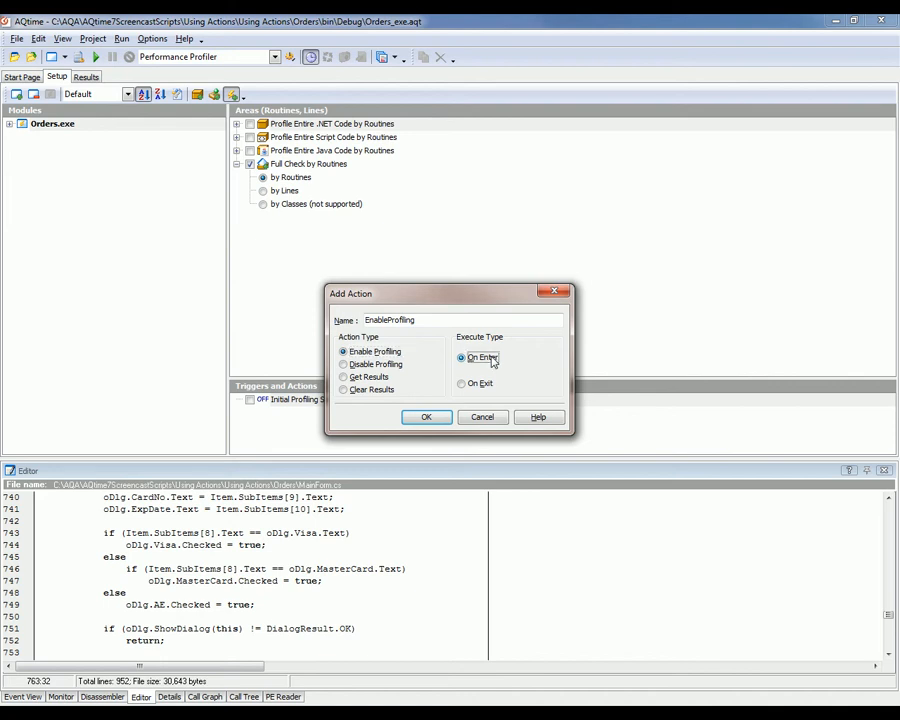
{"action": "left_click", "coordinate": [423, 418]}
{"action": "left_click", "coordinate": [303, 414]}
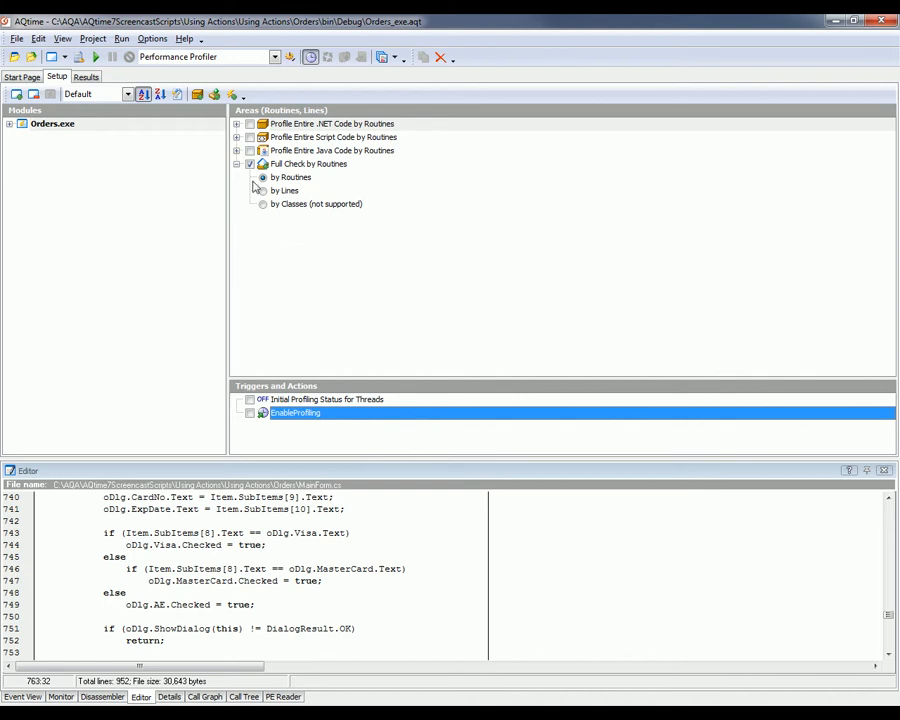
- Assign the MenuOrdersEdit_Click routine of Orders.MainForm to the EnableProfiling action
{"action": "left_click", "coordinate": [9, 124]}
{"action": "left_click", "coordinate": [22, 137]}
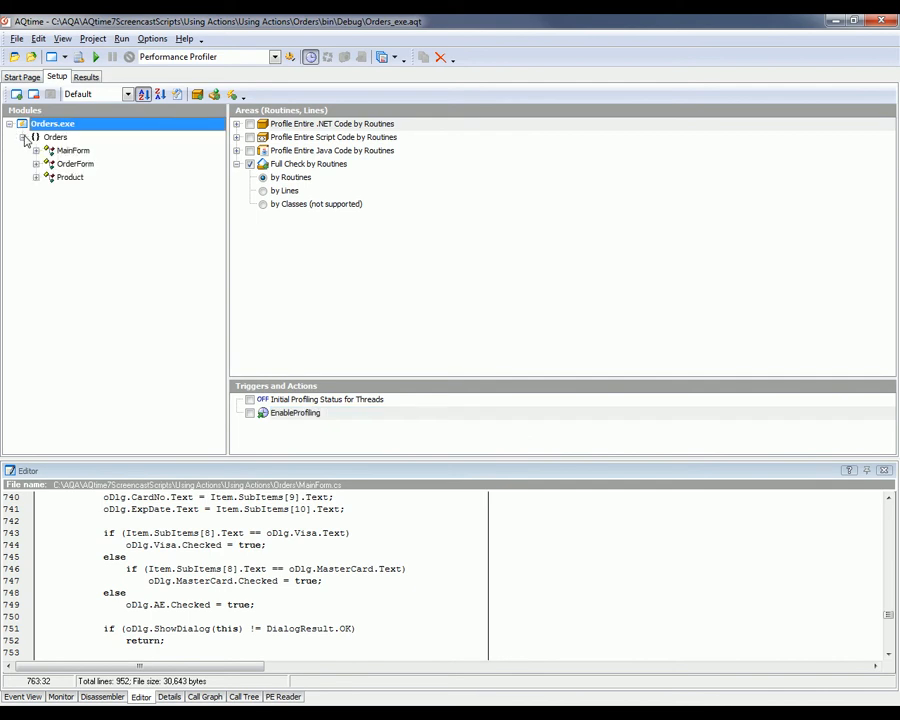
{"action": "left_click", "coordinate": [36, 150]}
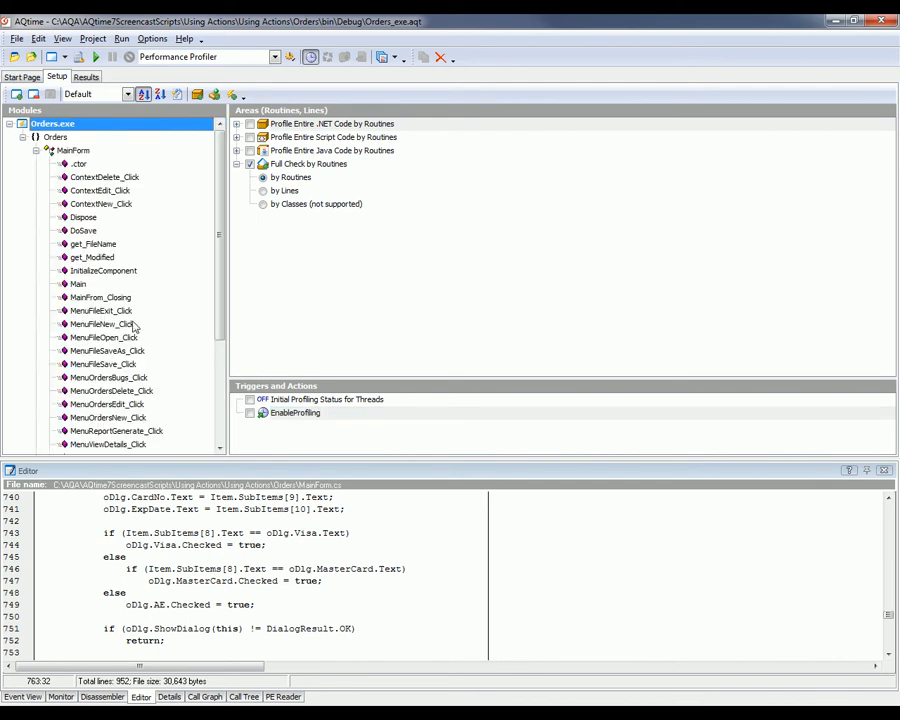
{"action": "left_click", "coordinate": [98, 404]}
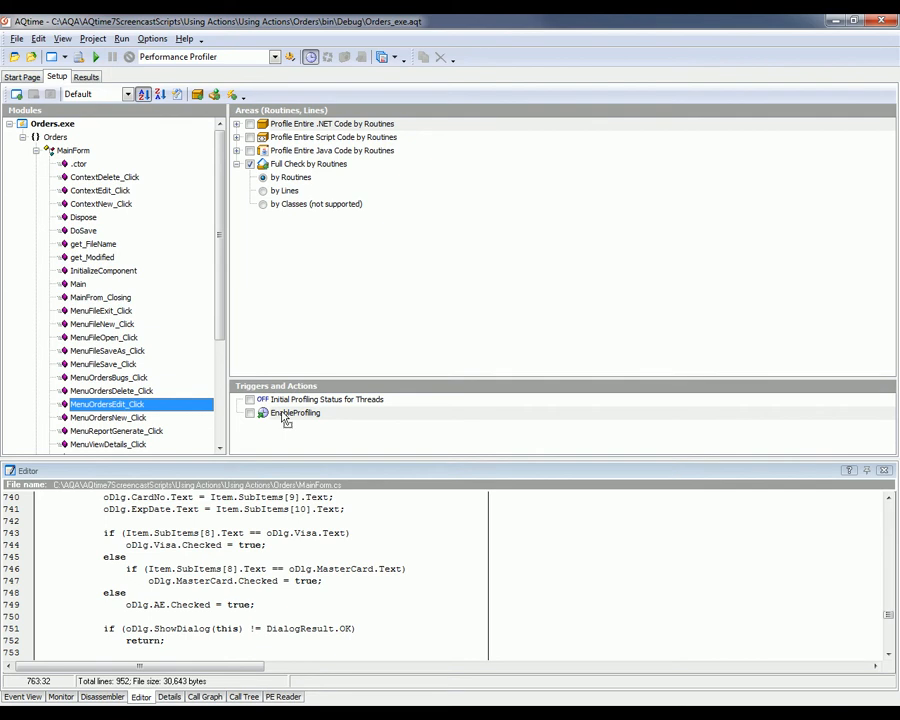
{"action": "left_click_drag", "start_coordinate": [285, 419], "coordinate": [286, 418]}
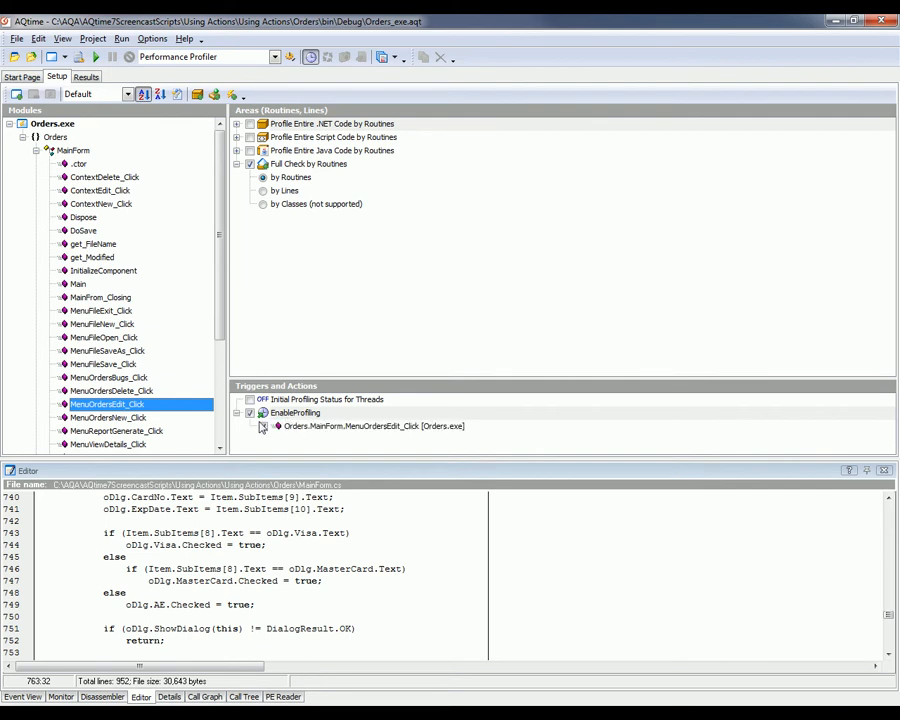
- Add MainForm's MenuFileOpen_Click and MenuFileExit_Click routines to the EnableProfiling action, and deactivate both so only MenuOrdersEdit_Click stays active
{"action": "left_click_drag", "start_coordinate": [118, 338], "coordinate": [285, 422]}
{"action": "left_click_drag", "start_coordinate": [100, 311], "coordinate": [285, 413]}
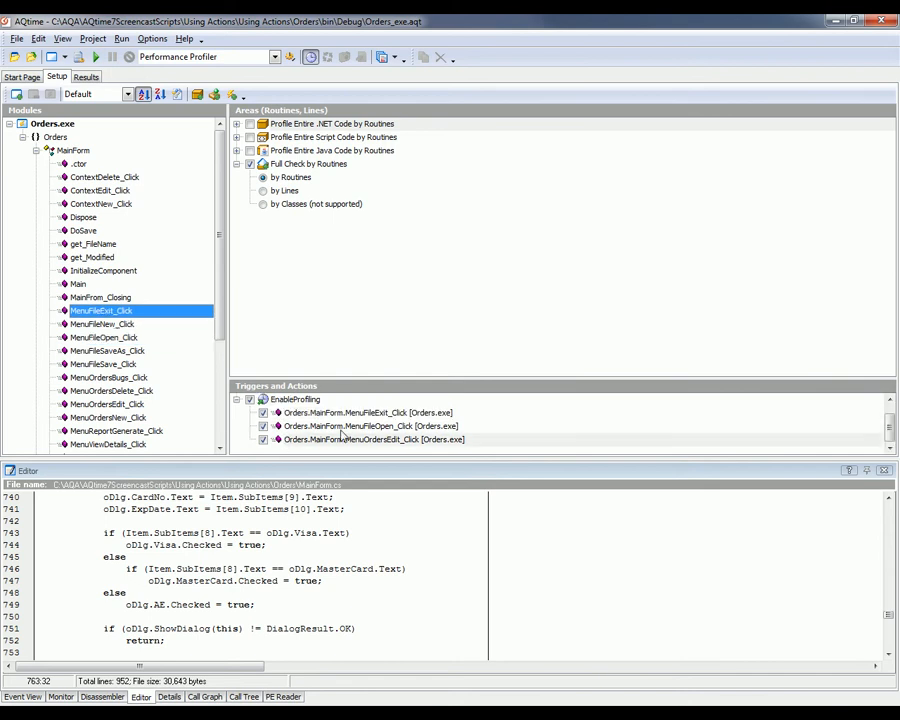
{"action": "left_click", "coordinate": [348, 427]}
{"action": "left_click", "coordinate": [366, 414]}
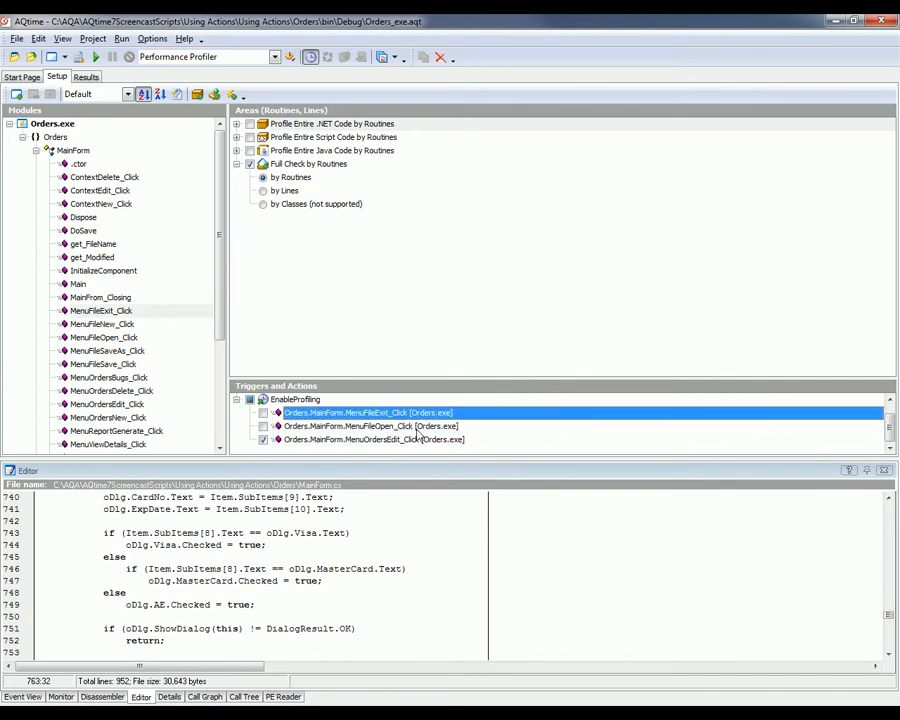
{"action": "left_click", "coordinate": [414, 440]}
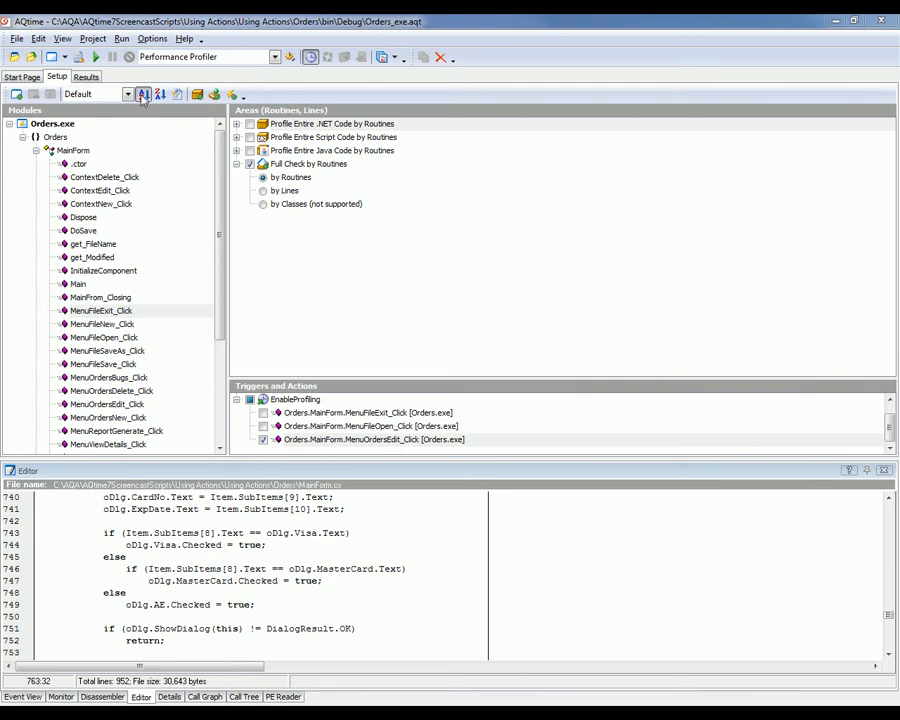
- Run the Performance Profiler with the Win32 Threads model and the Elapsed Time counter
{"action": "left_click", "coordinate": [96, 57]}
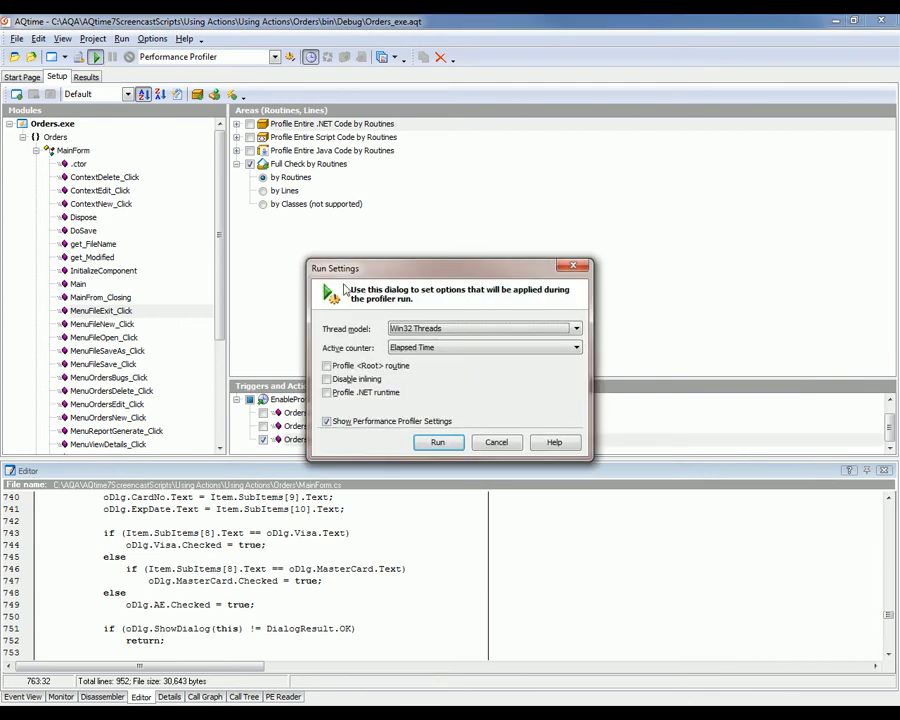
{"action": "left_click", "coordinate": [442, 441]}
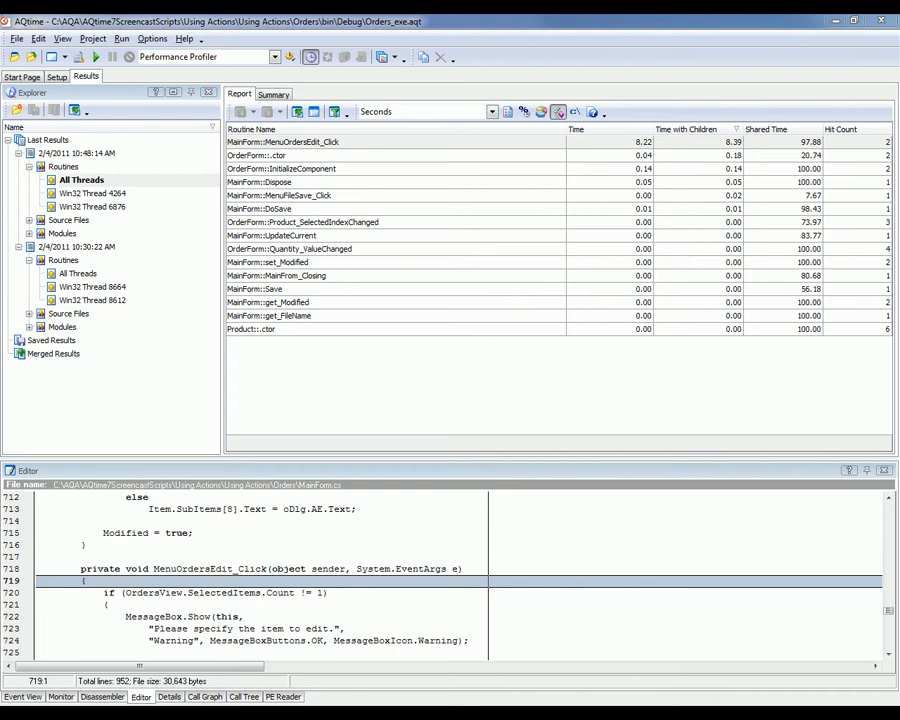
- Add an action named GetResults to the project setup with the Get Results type, executed On Exit
{"action": "left_click", "coordinate": [57, 77]}
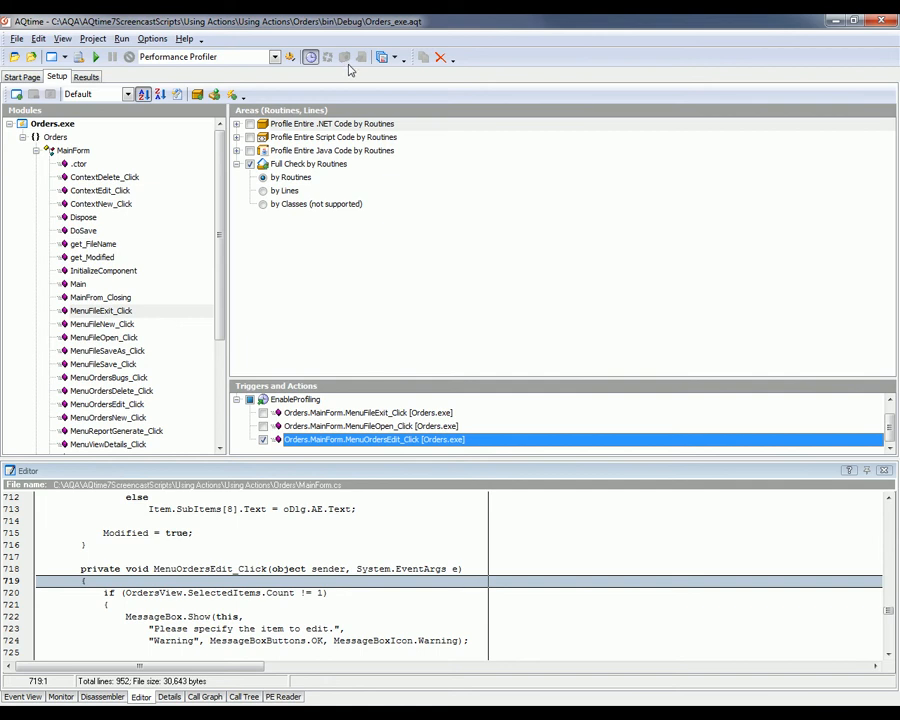
{"action": "left_click", "coordinate": [233, 95]}
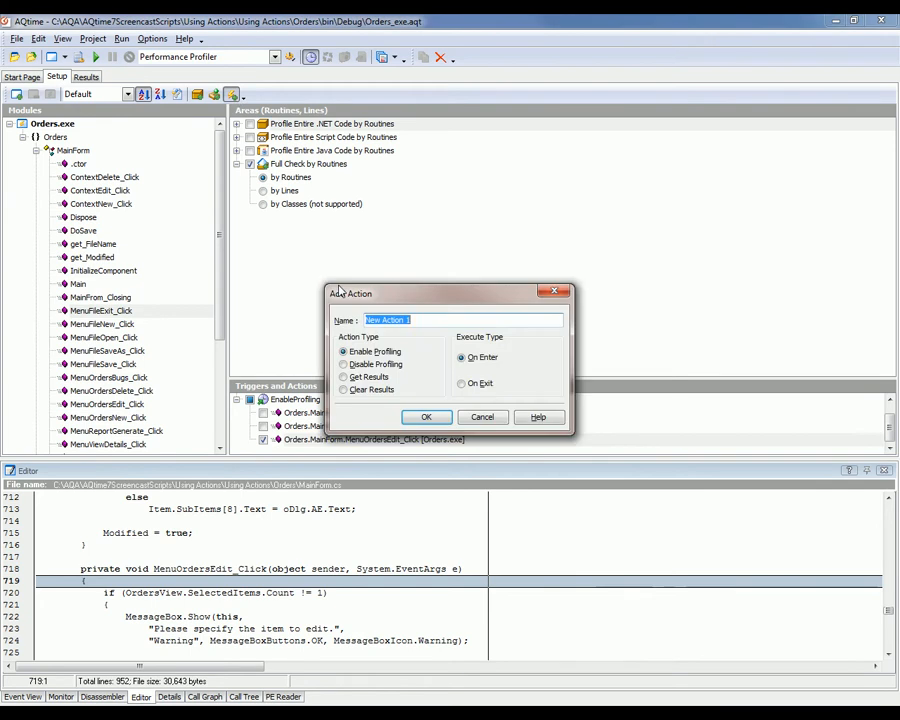
{"action": "type", "text": "GetResults"}
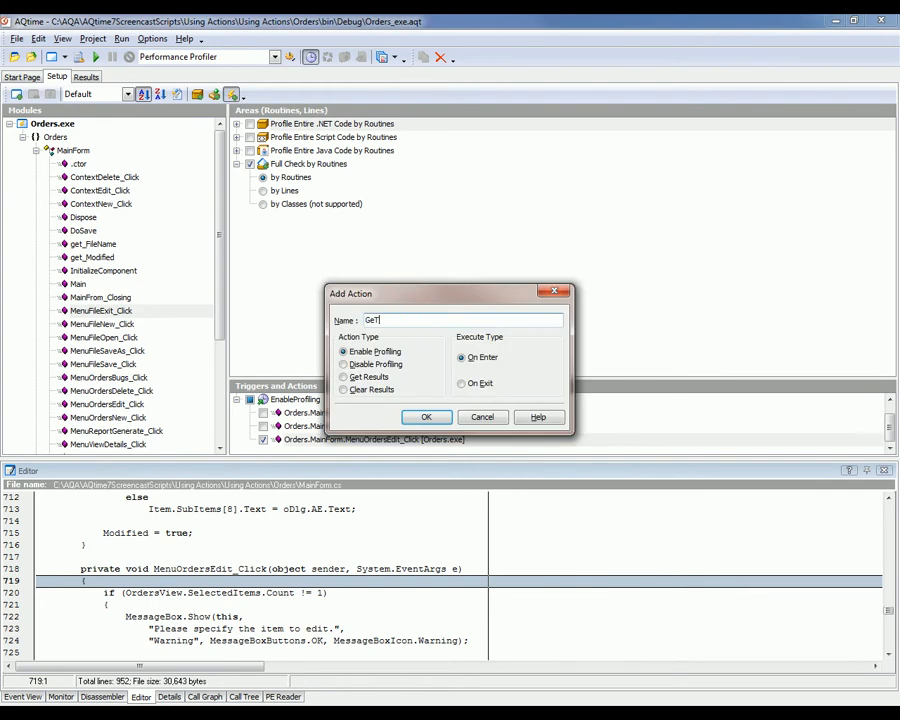
{"action": "left_click", "coordinate": [375, 380]}
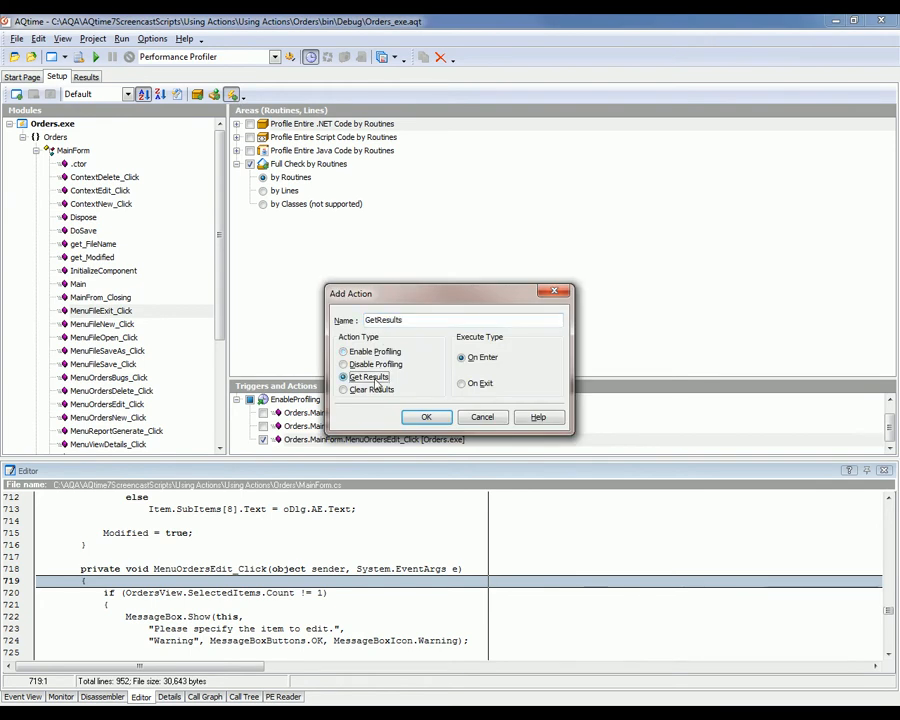
{"action": "left_click", "coordinate": [480, 386]}
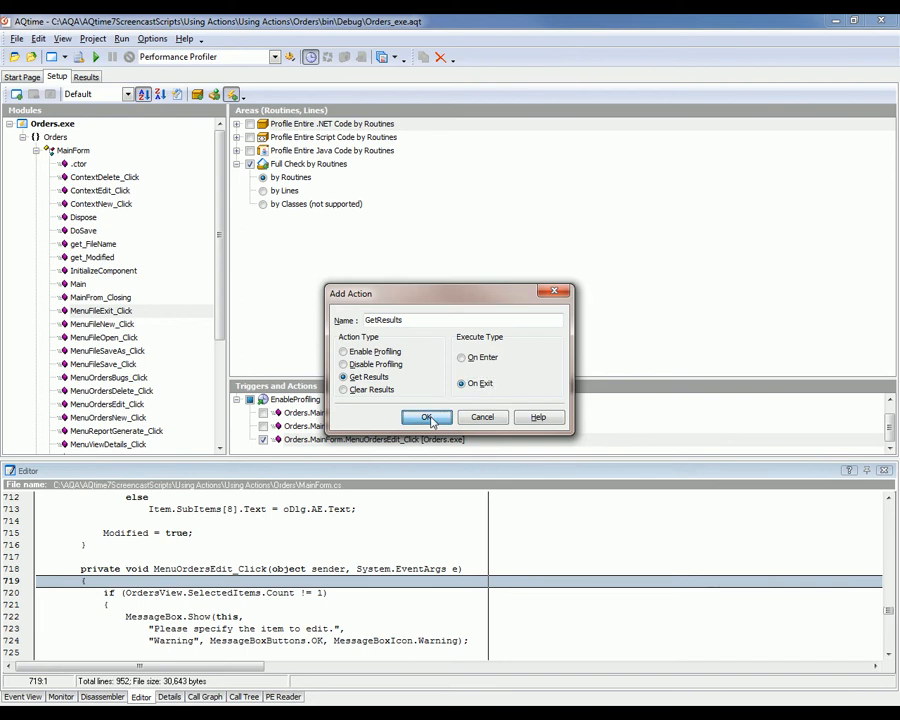
{"action": "left_click", "coordinate": [430, 420]}
- Assign MainForm's UpdateCurrent routine to the GetResults action and start a new profiling run
{"action": "left_click_drag", "start_coordinate": [516, 378], "coordinate": [515, 319]}
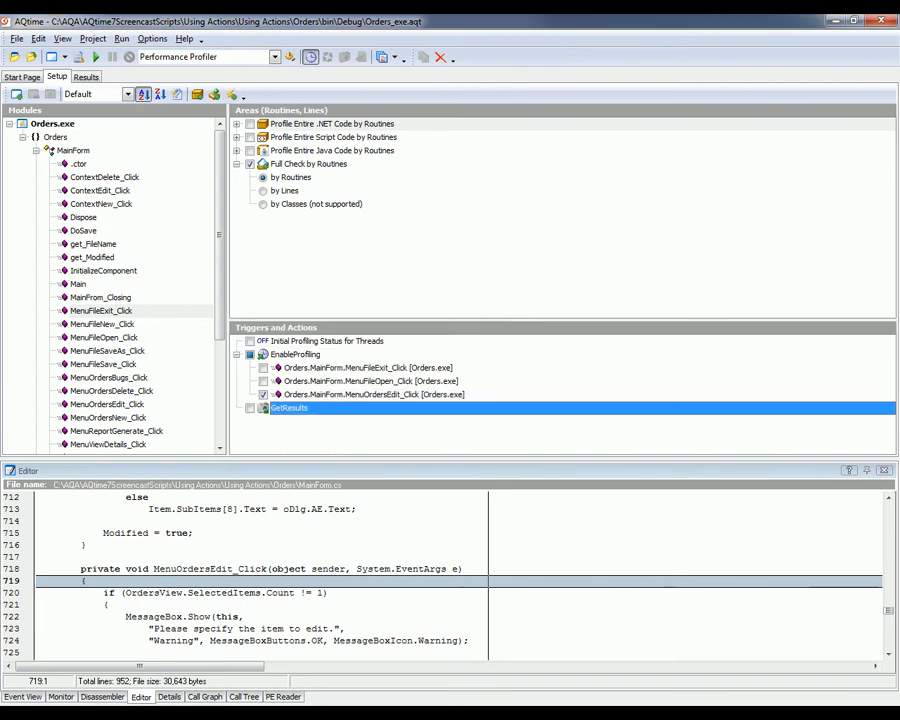
{"action": "left_click", "coordinate": [208, 310]}
{"action": "scroll", "coordinate": [218, 340], "scroll_direction": "down", "scroll_amount": 3}
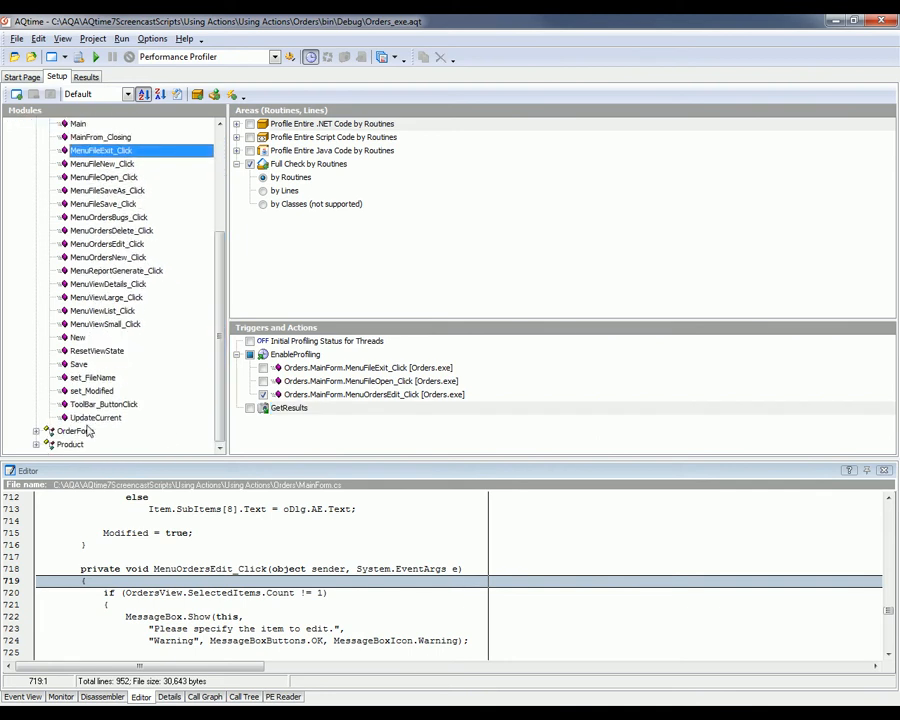
{"action": "left_click_drag", "start_coordinate": [90, 418], "coordinate": [287, 416]}
{"action": "left_click", "coordinate": [95, 56]}
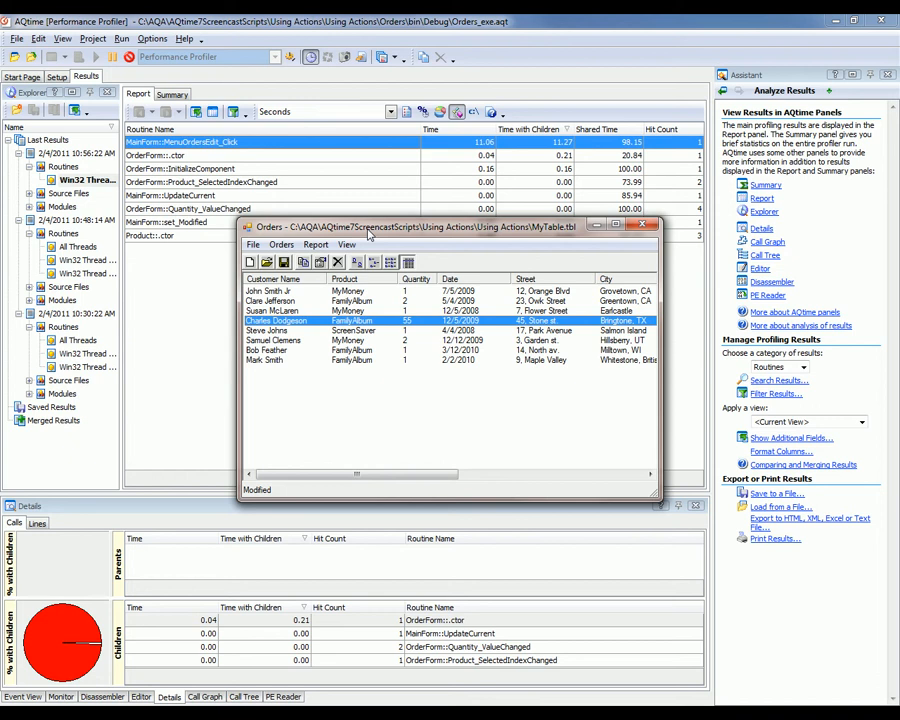
- Review the generated report's call details for MainForm::MenuOrdersEdit_Click, OrderForm::InitializeComponent and MainForm::UpdateCurrent
{"action": "left_click", "coordinate": [282, 151]}
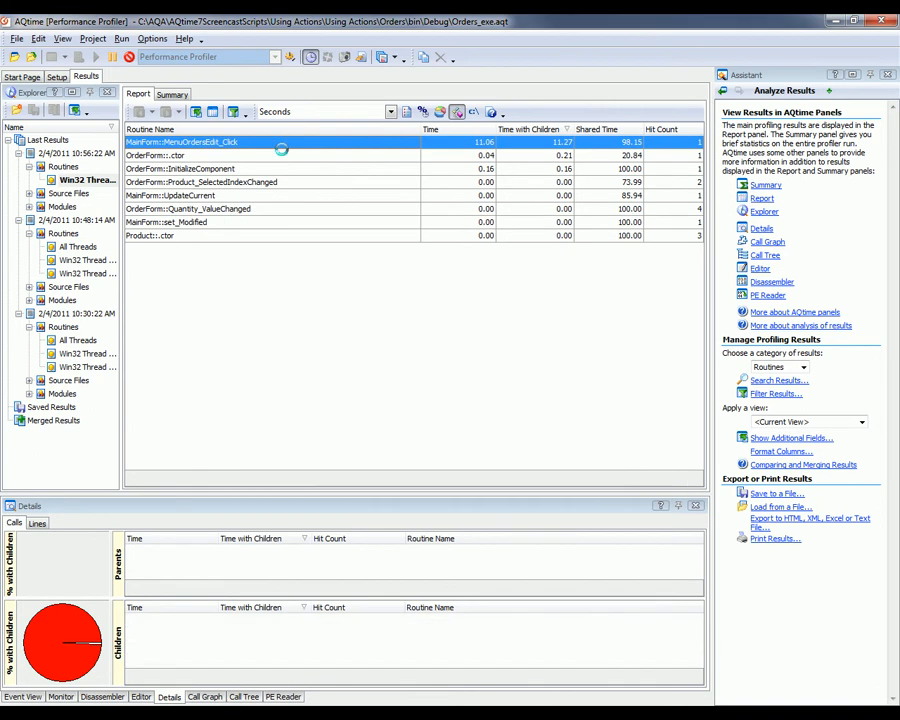
{"action": "left_click", "coordinate": [309, 144]}
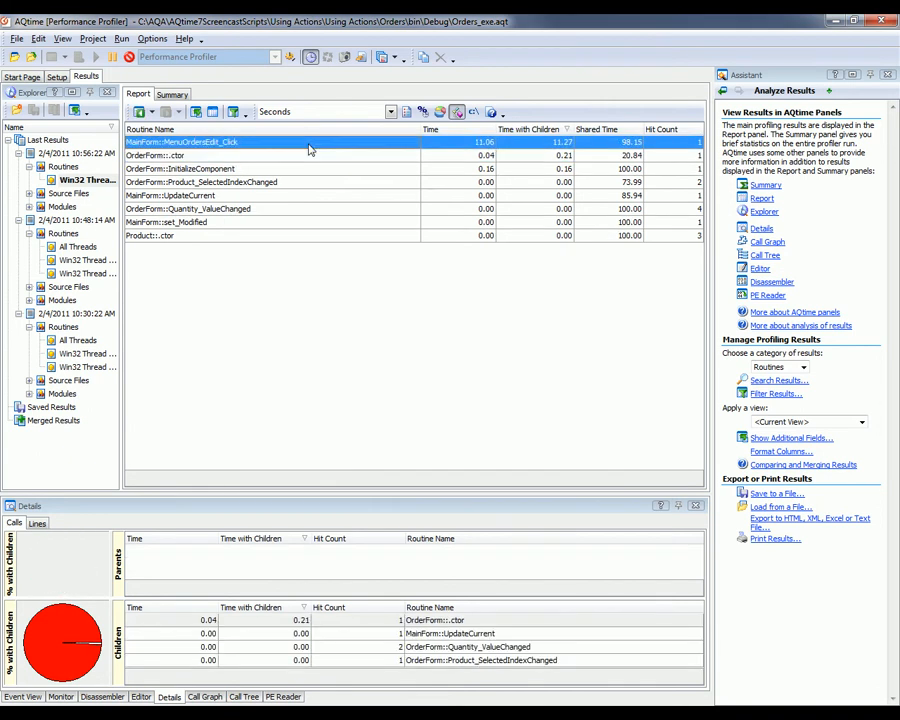
{"action": "left_click", "coordinate": [314, 168]}
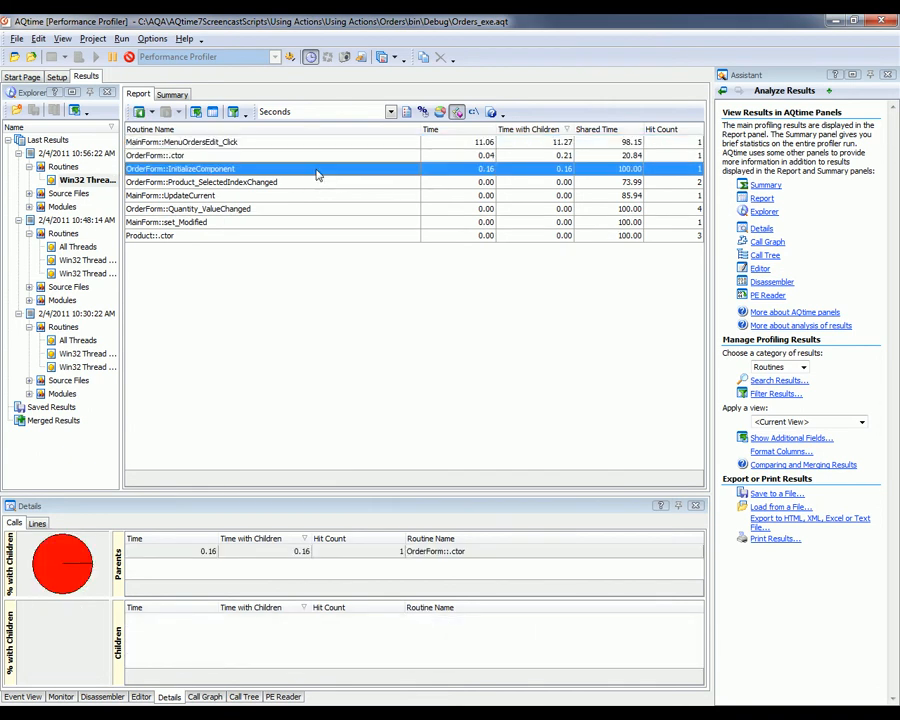
{"action": "left_click", "coordinate": [317, 195]}
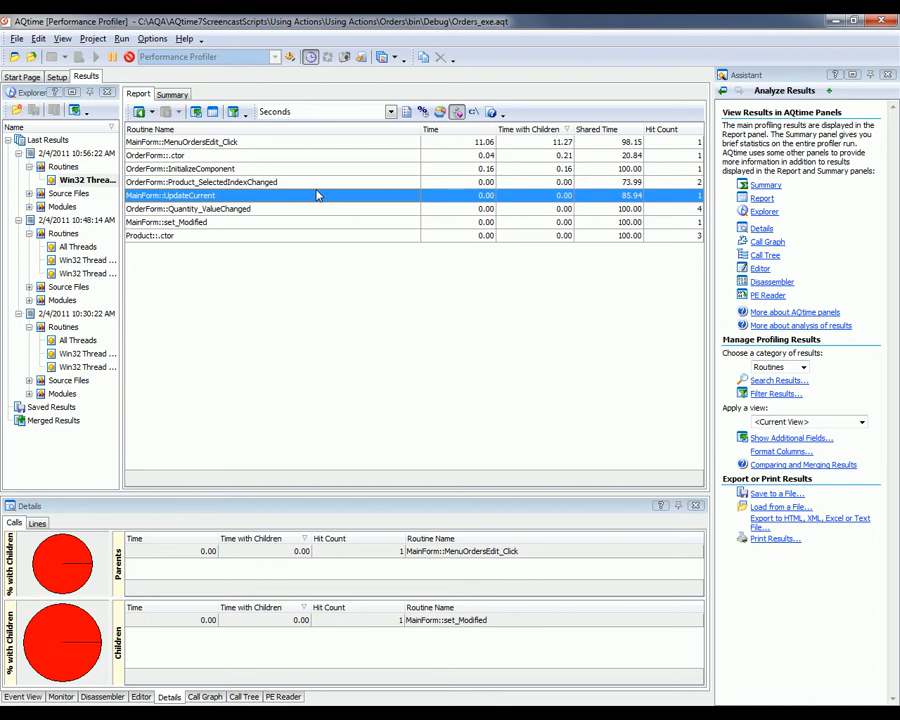
- Switch to the Orders application and exit it, saving the changes to MyTable.tbl
{"action": "left_click", "coordinate": [470, 713]}
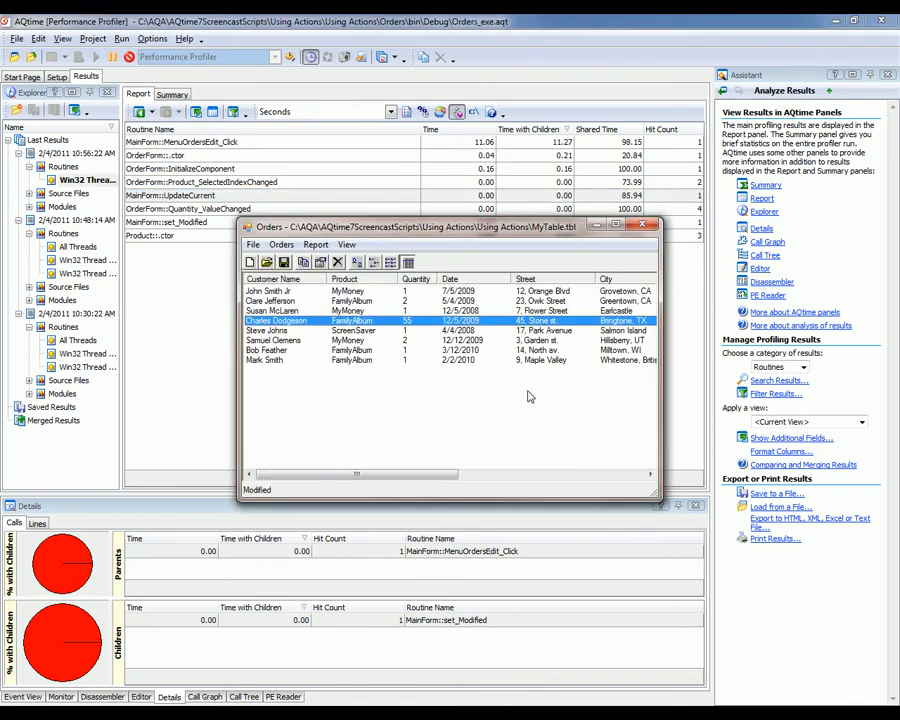
{"action": "left_click", "coordinate": [262, 248]}
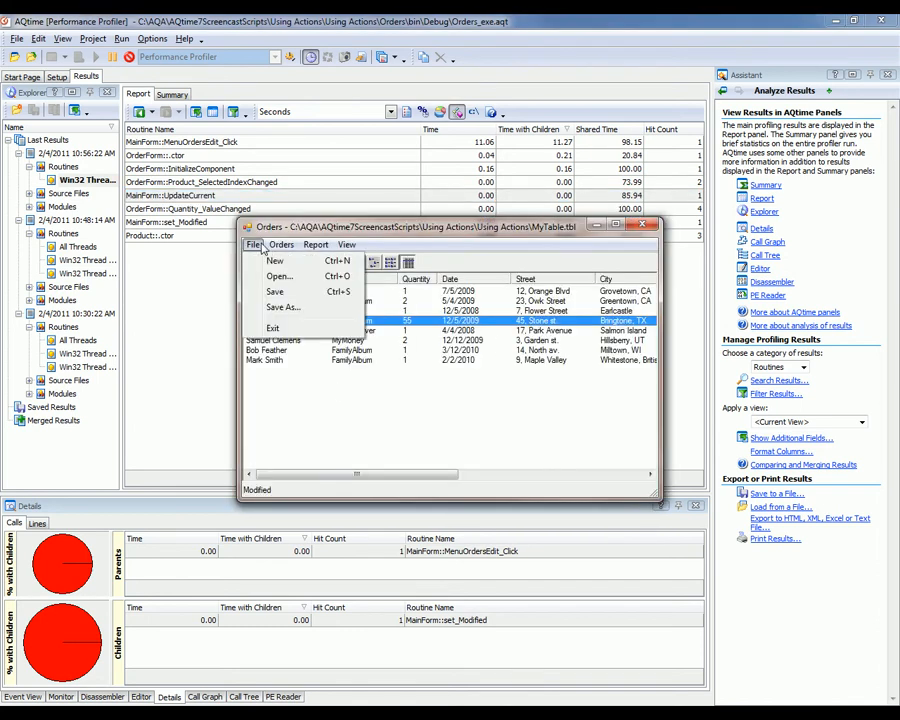
{"action": "left_click", "coordinate": [274, 325]}
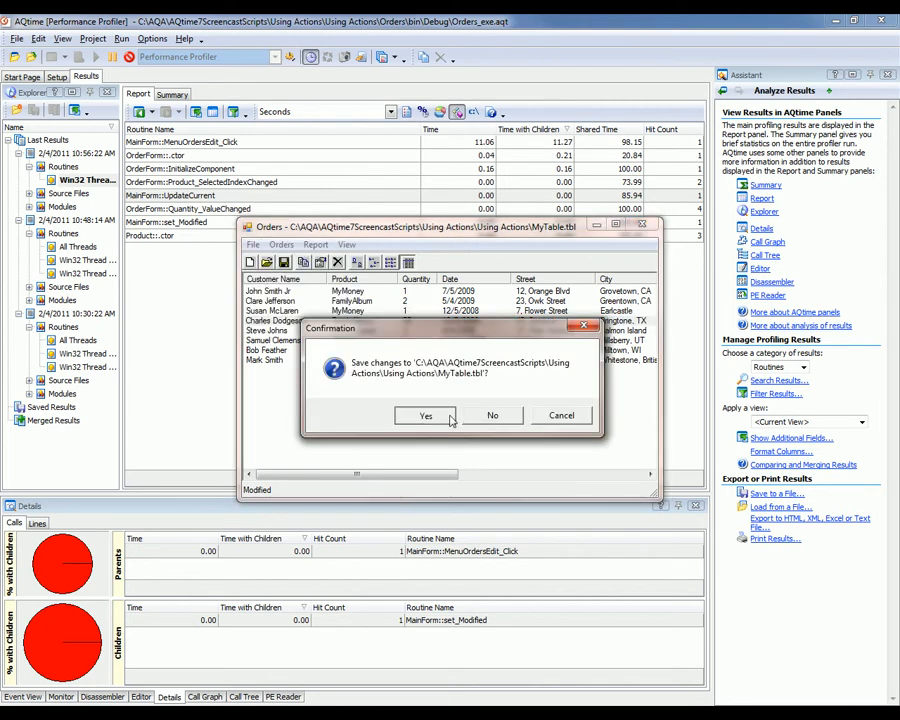
{"action": "left_click", "coordinate": [426, 416]}
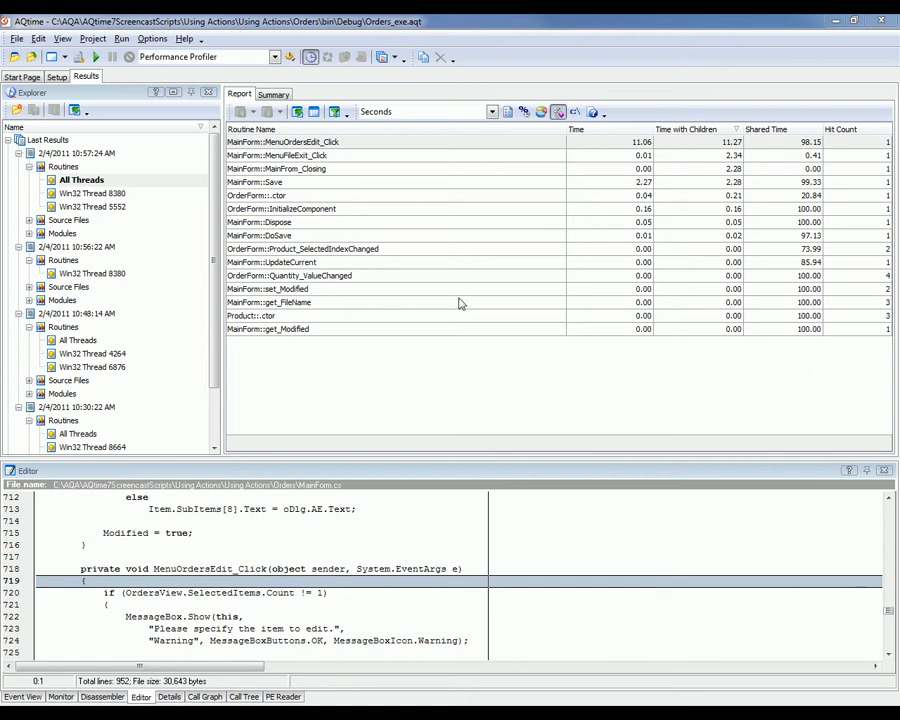
- Begin a new action in the project setup with the Clear Results type
{"action": "left_click", "coordinate": [60, 76]}
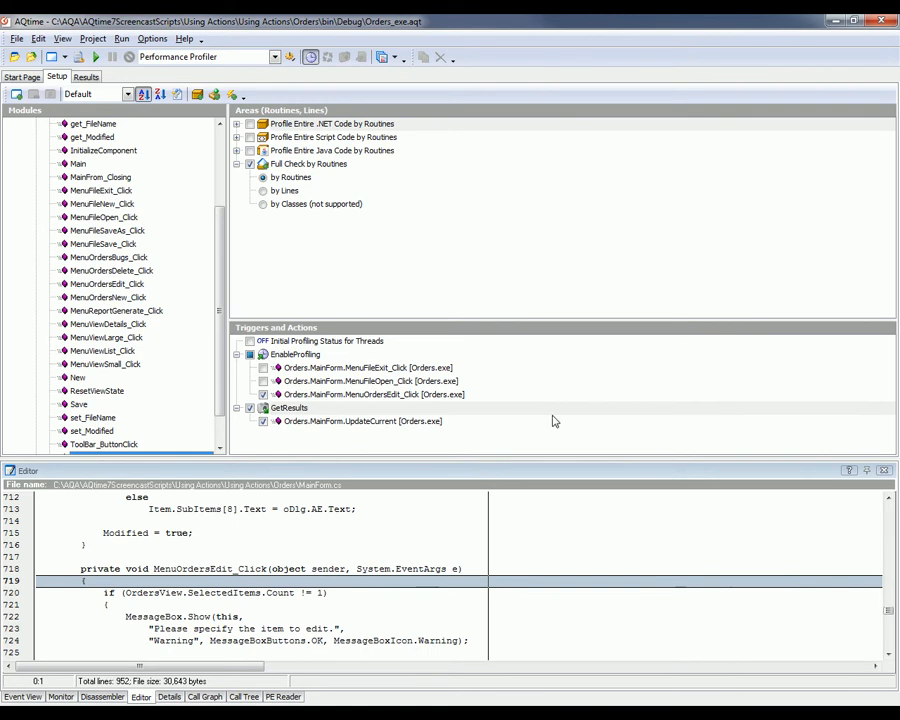
{"action": "right_click", "coordinate": [575, 434]}
{"action": "left_click", "coordinate": [622, 437]}
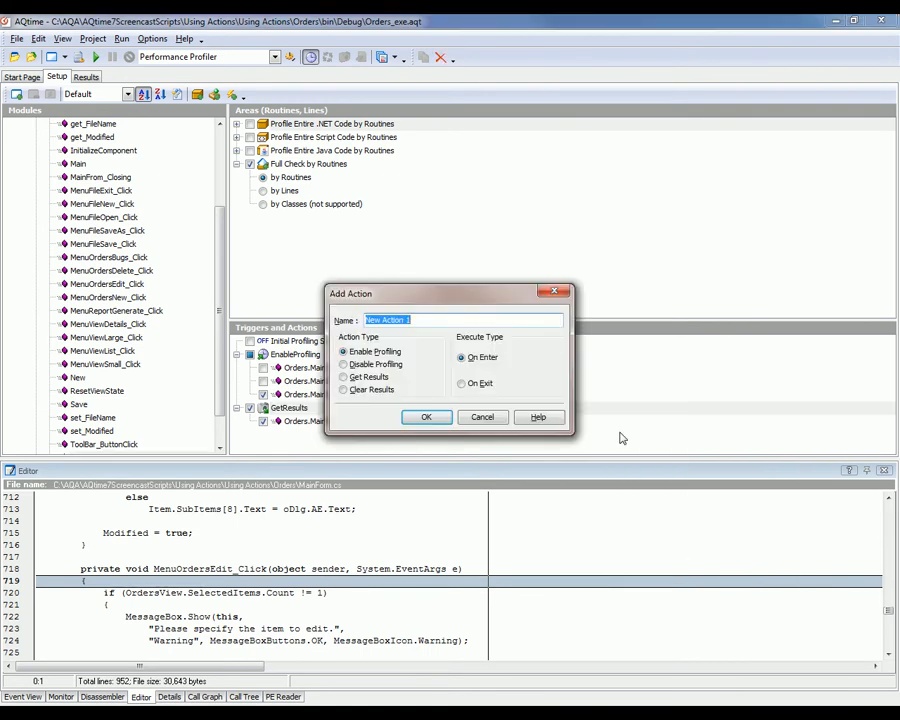
{"action": "left_click", "coordinate": [387, 392]}
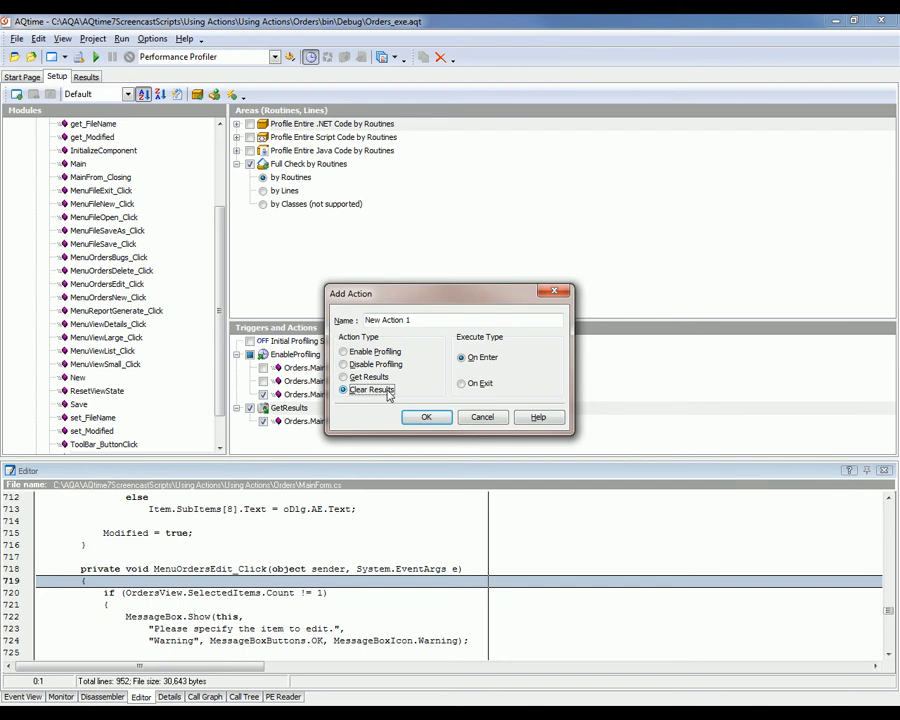